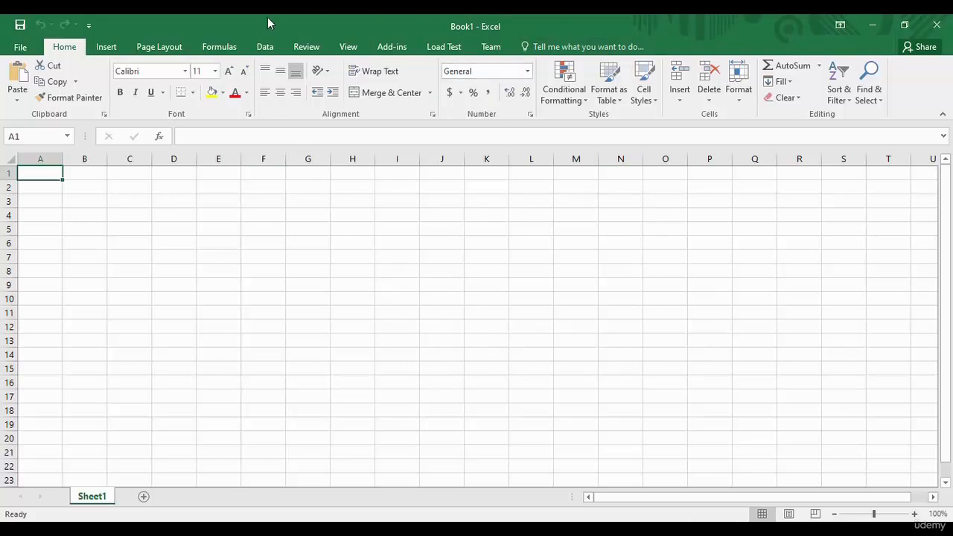
Examine the ribbon's command groups for inserting, page layout, formulas, data, review and view, and return to the home commands.
click(115, 51)
click(151, 48)
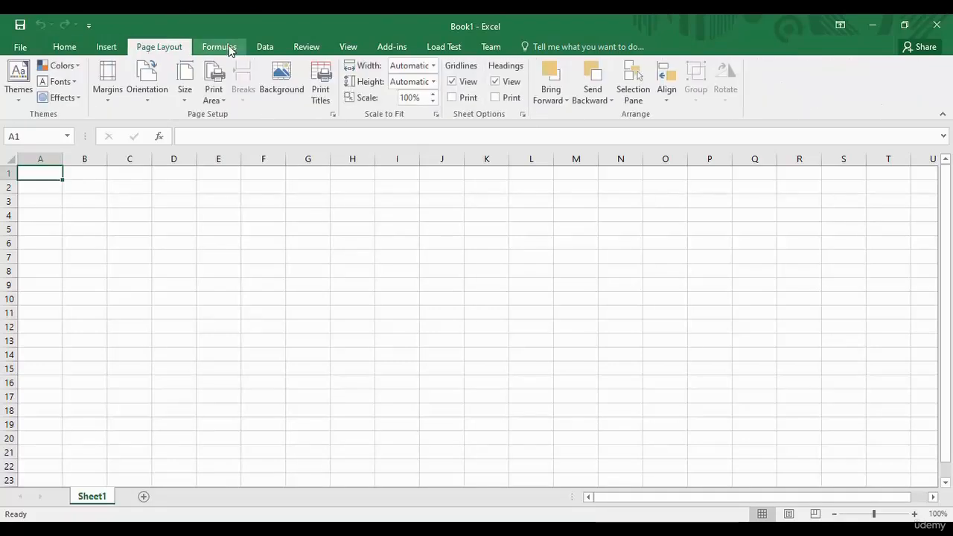
click(231, 49)
click(268, 47)
click(303, 46)
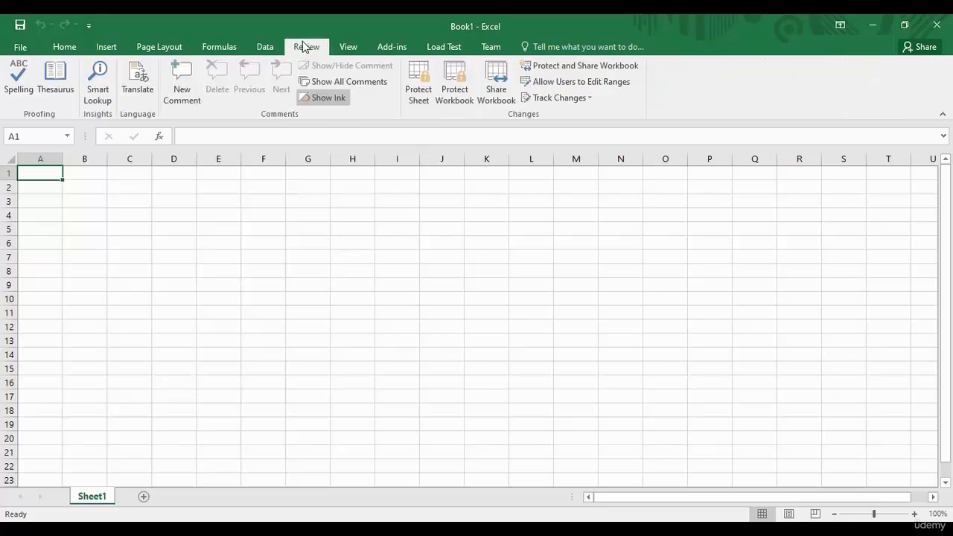
click(344, 44)
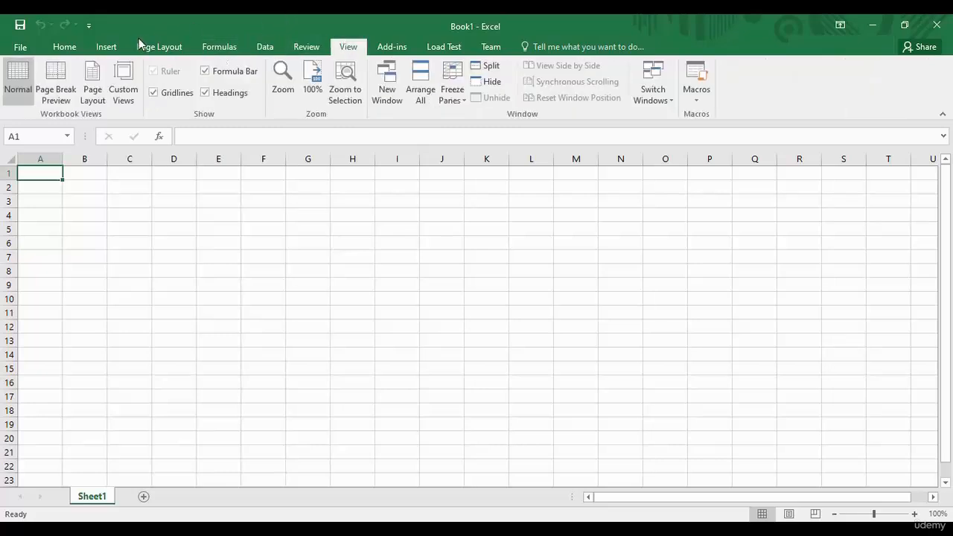
click(69, 48)
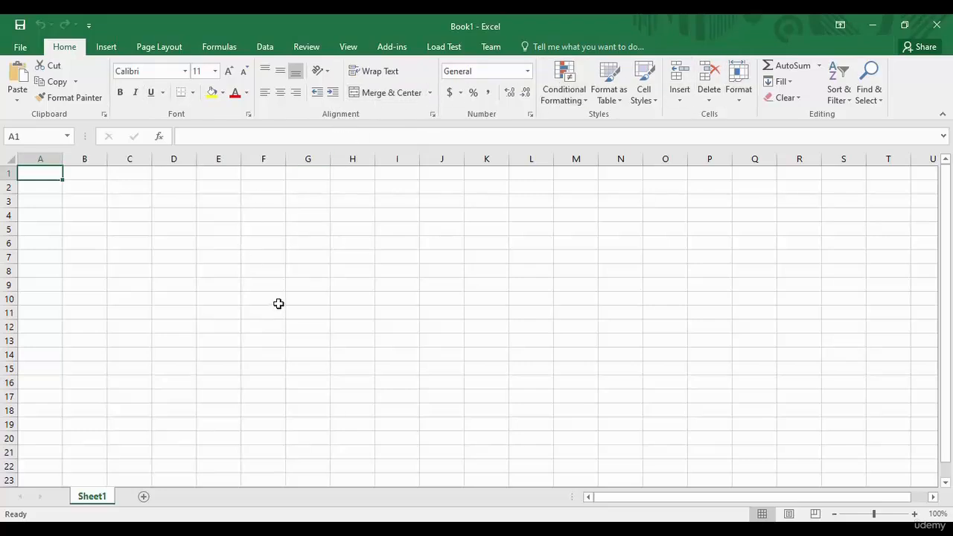
click(112, 52)
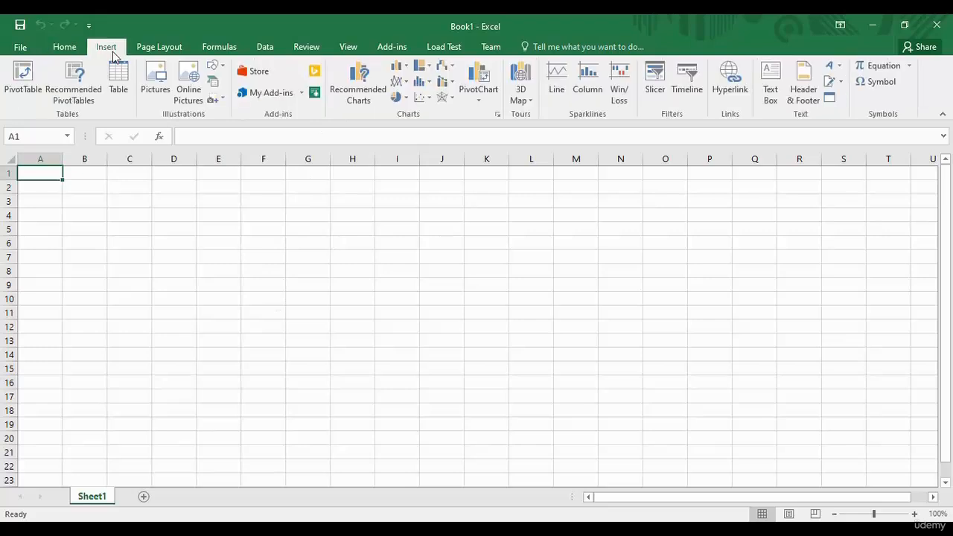
click(74, 52)
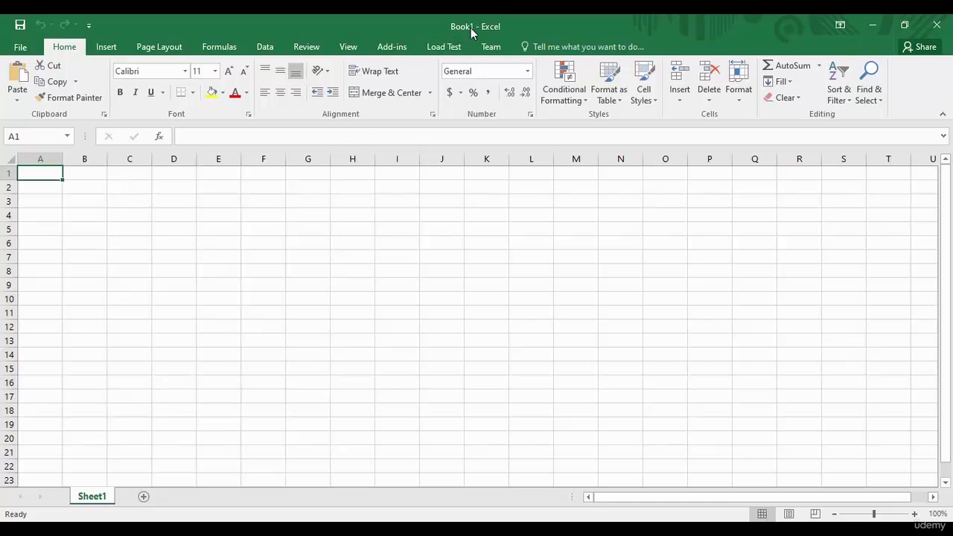
Add six new worksheets to the workbook and return to Sheet1.
click(144, 499)
click(187, 498)
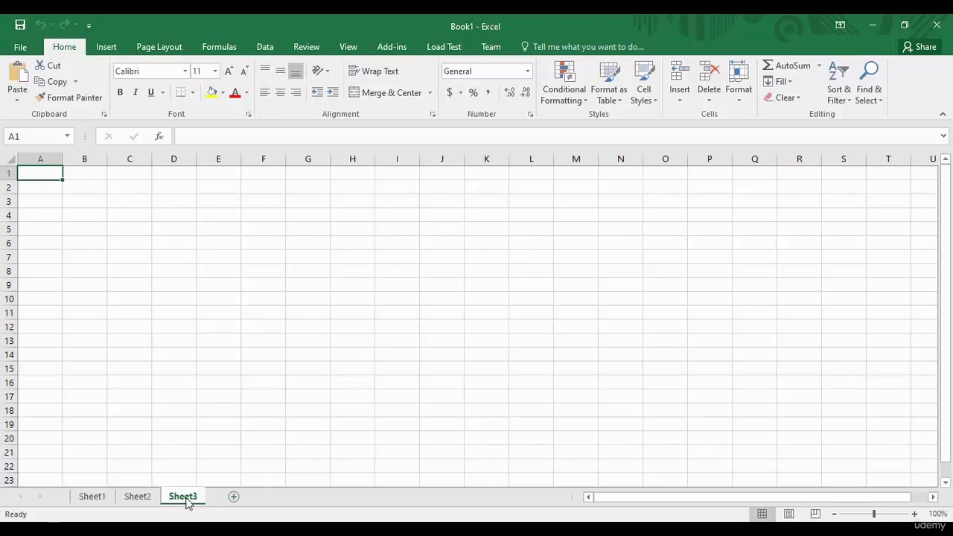
click(235, 497)
click(279, 498)
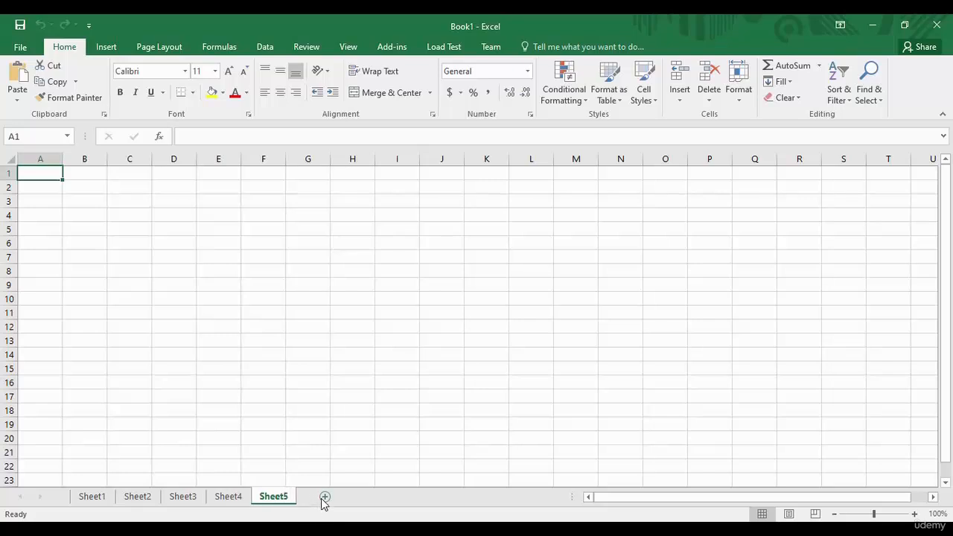
click(324, 497)
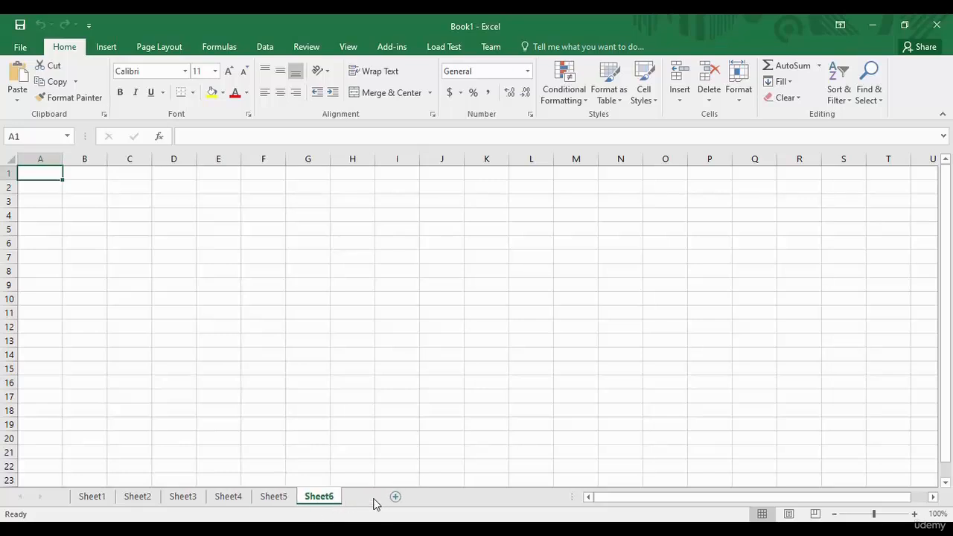
click(375, 498)
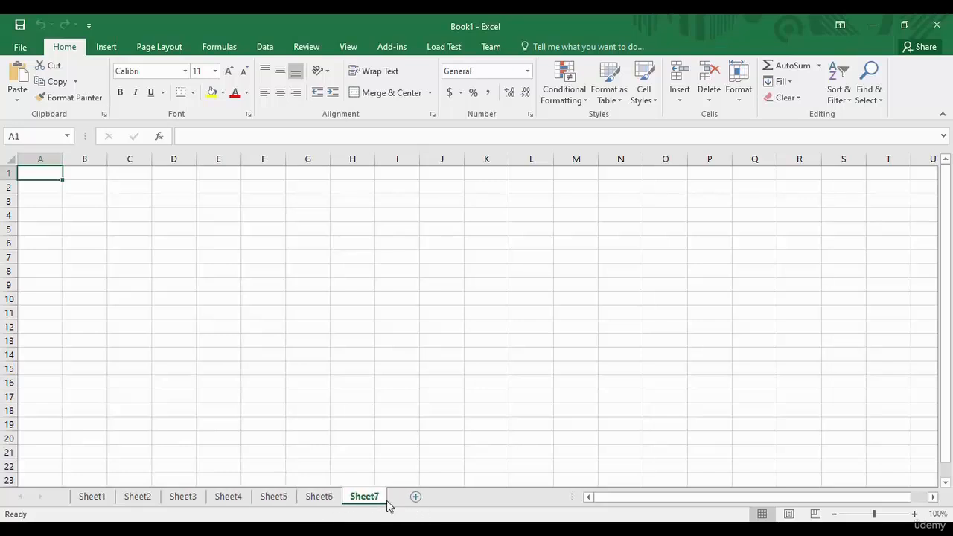
click(90, 499)
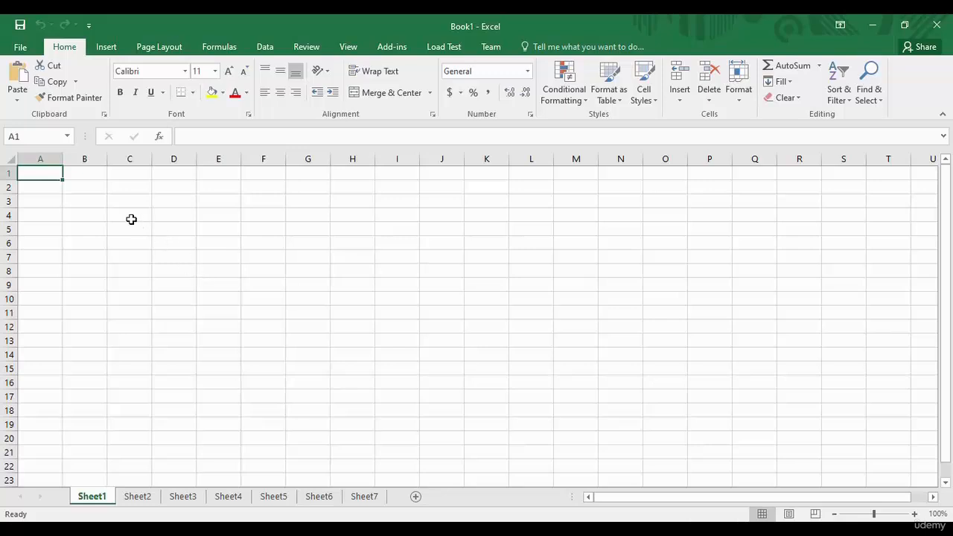
Select rows 1 to 6 of Sheet1 one after another to examine how rows are numbered.
click(5, 173)
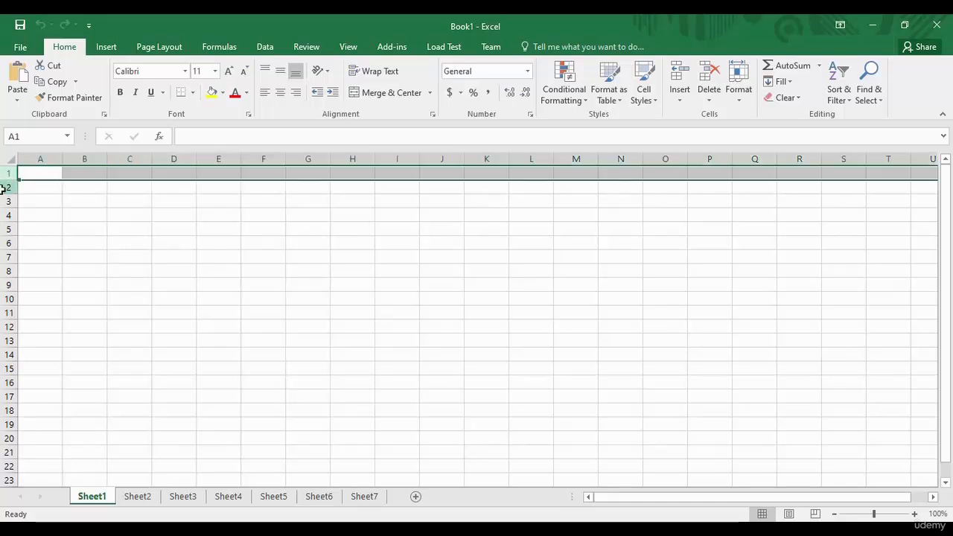
click(5, 187)
click(5, 202)
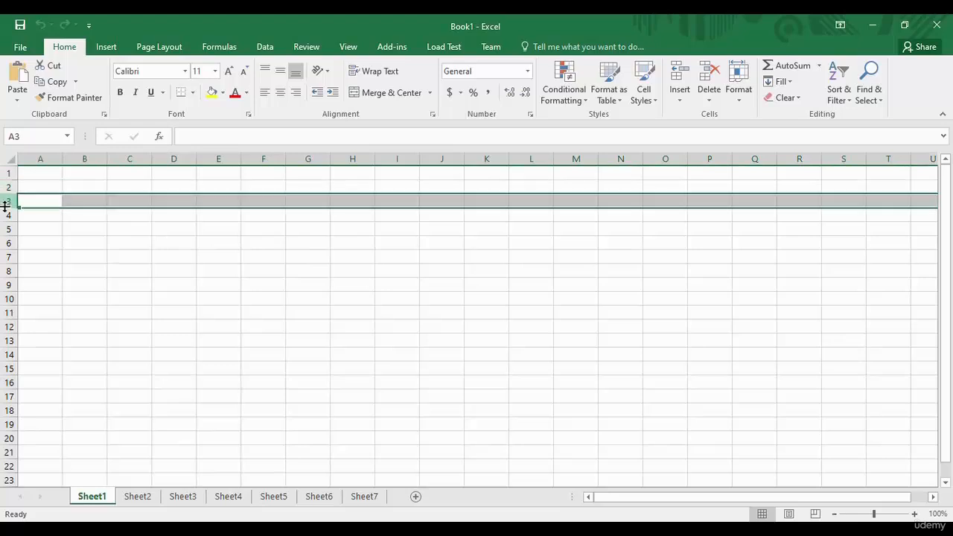
click(5, 215)
click(5, 230)
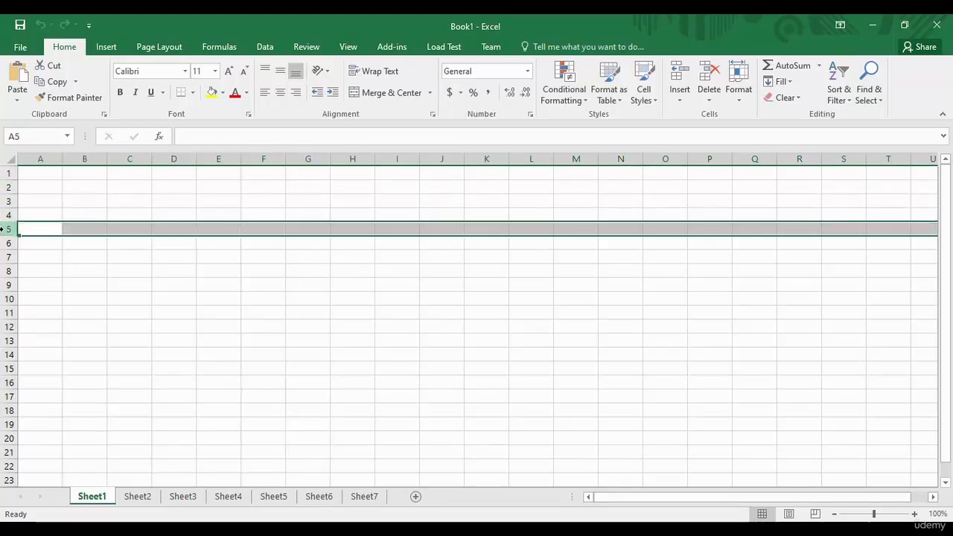
click(5, 243)
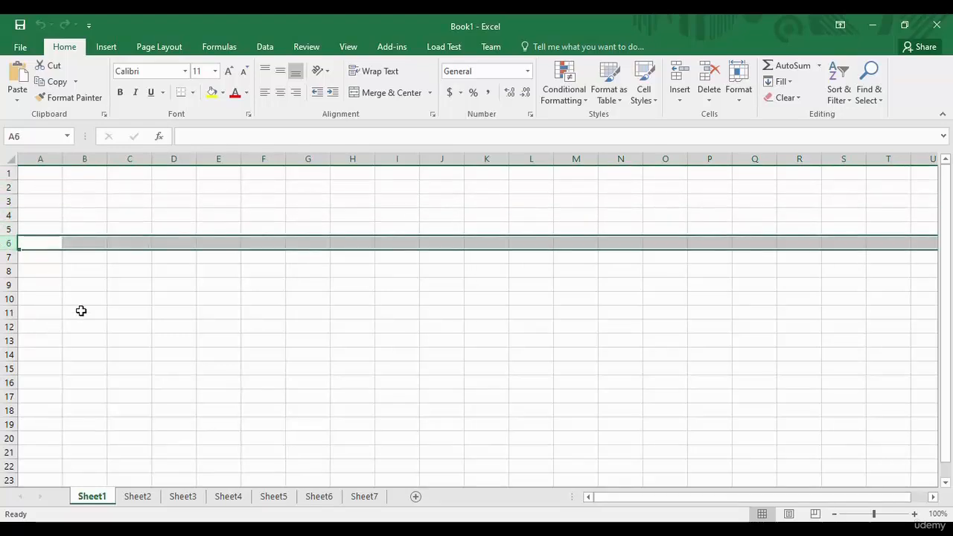
Select columns A to K one after another, then highlight column A and row 2 to compare columns with rows.
click(47, 154)
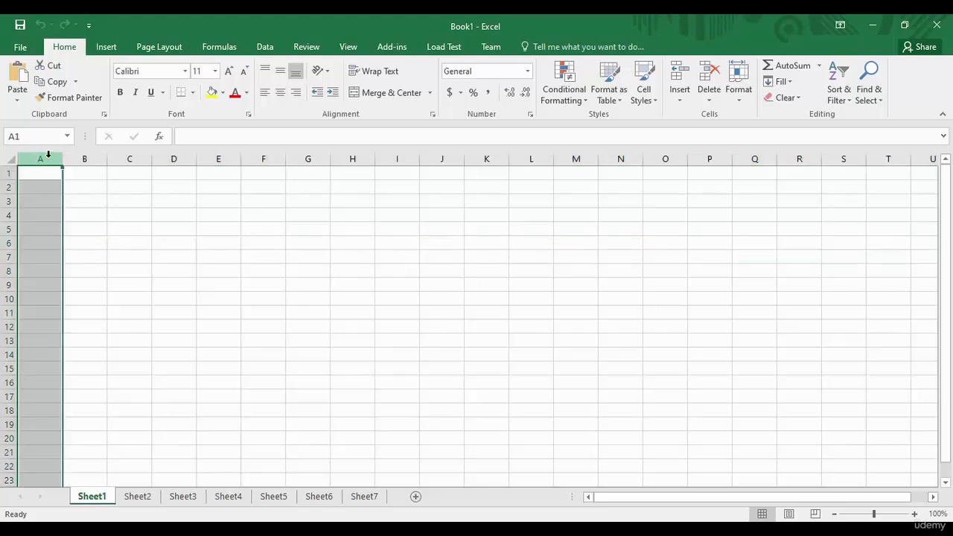
click(74, 156)
click(130, 152)
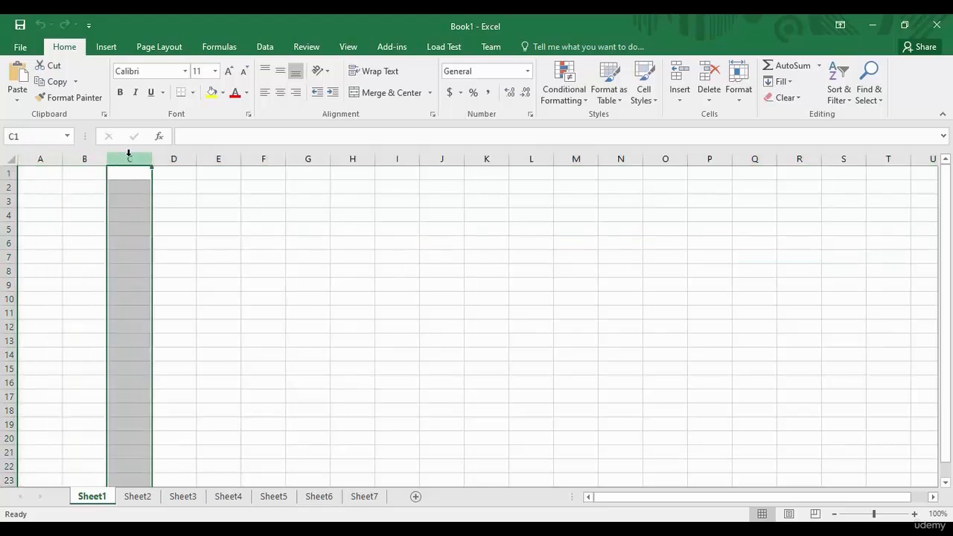
click(175, 152)
click(216, 152)
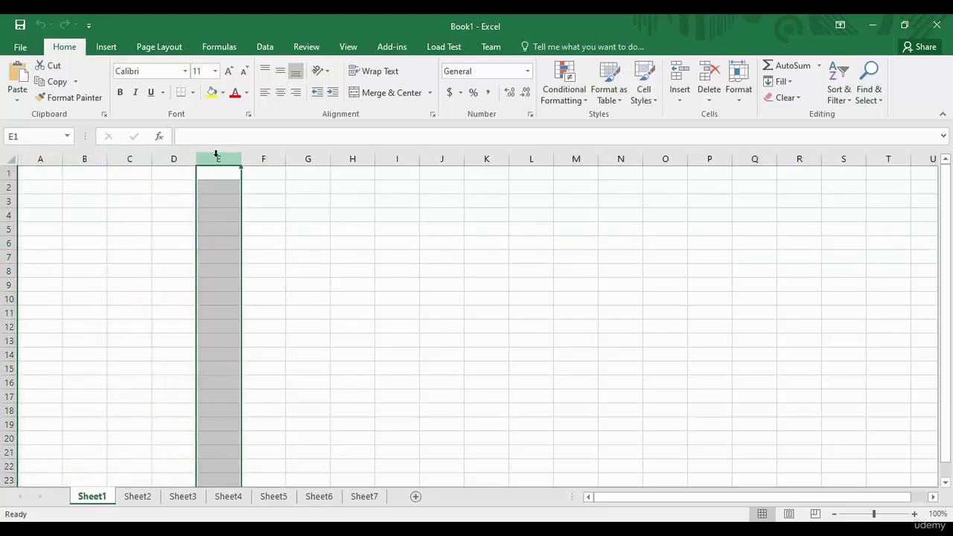
click(260, 155)
click(305, 154)
click(346, 157)
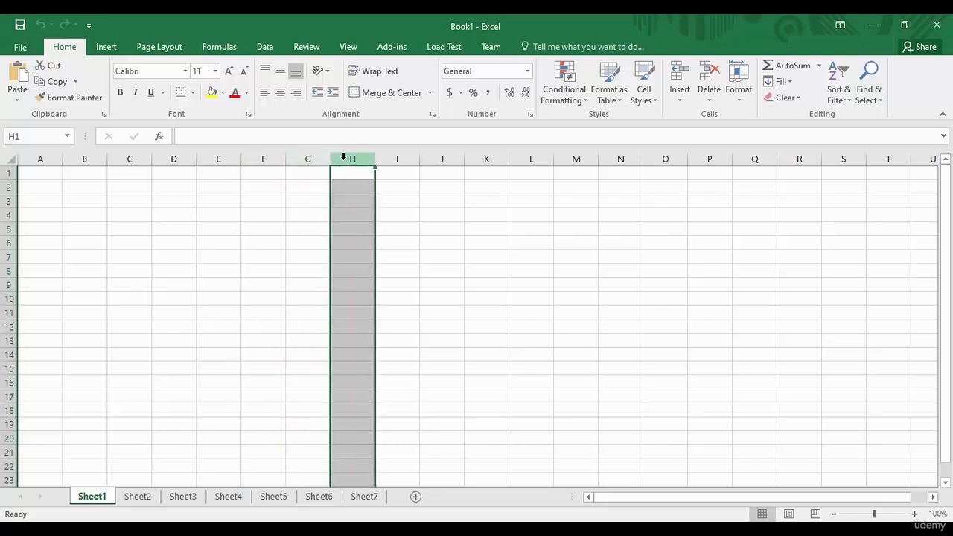
click(406, 156)
click(445, 156)
click(489, 157)
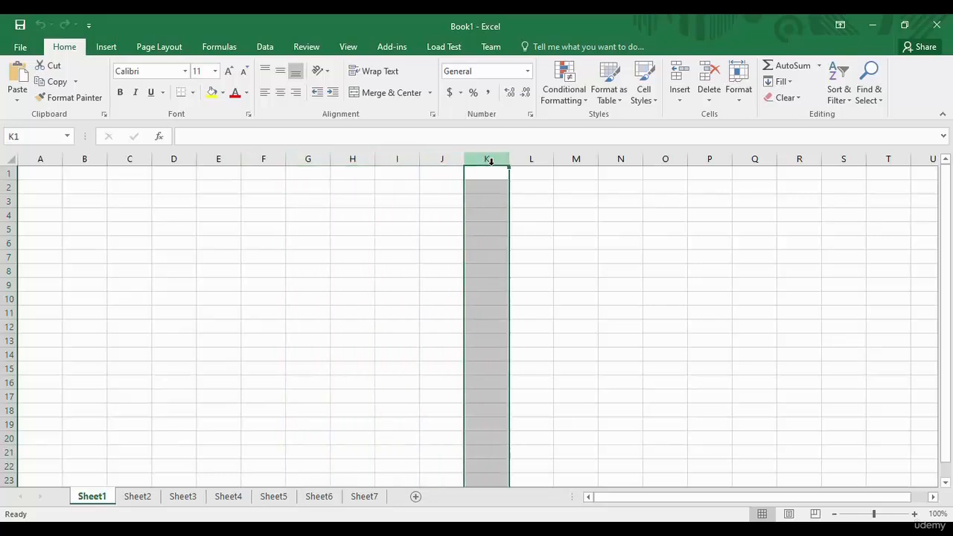
click(41, 160)
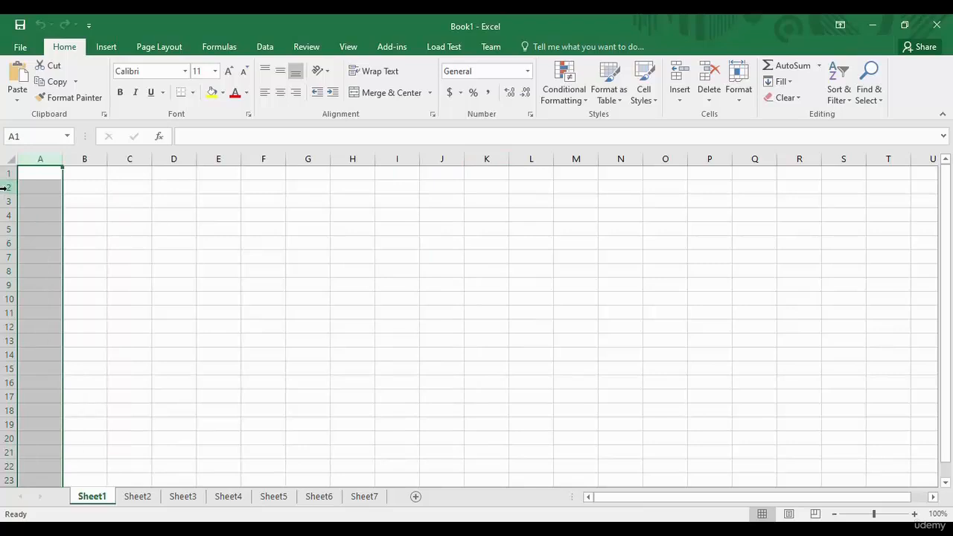
click(6, 187)
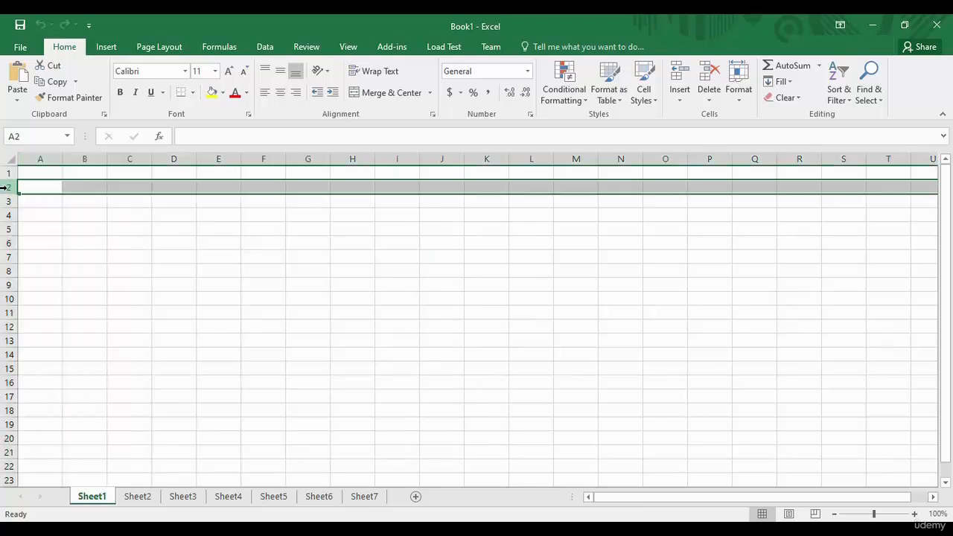
Select cell D3 and examine its address and the list of names in the Name Box.
click(153, 204)
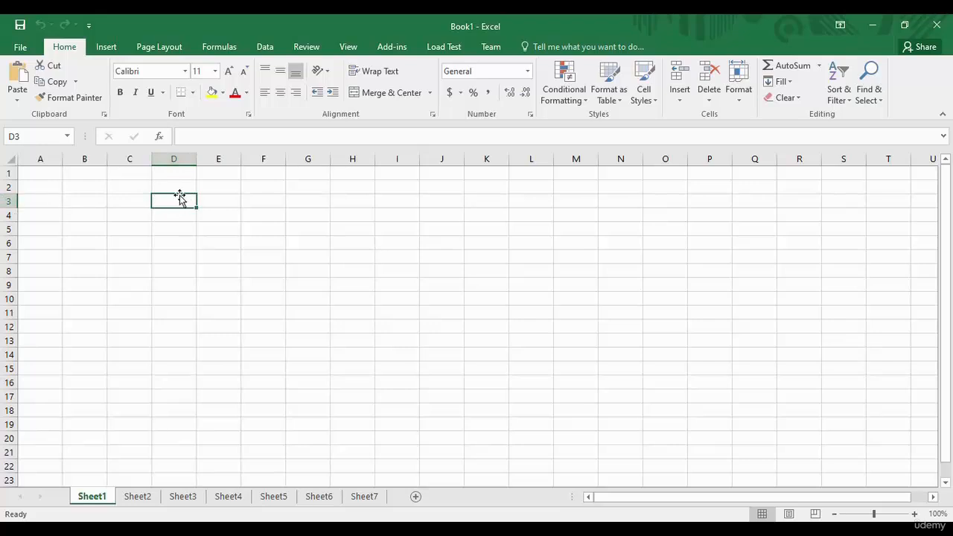
click(23, 136)
click(23, 137)
click(67, 137)
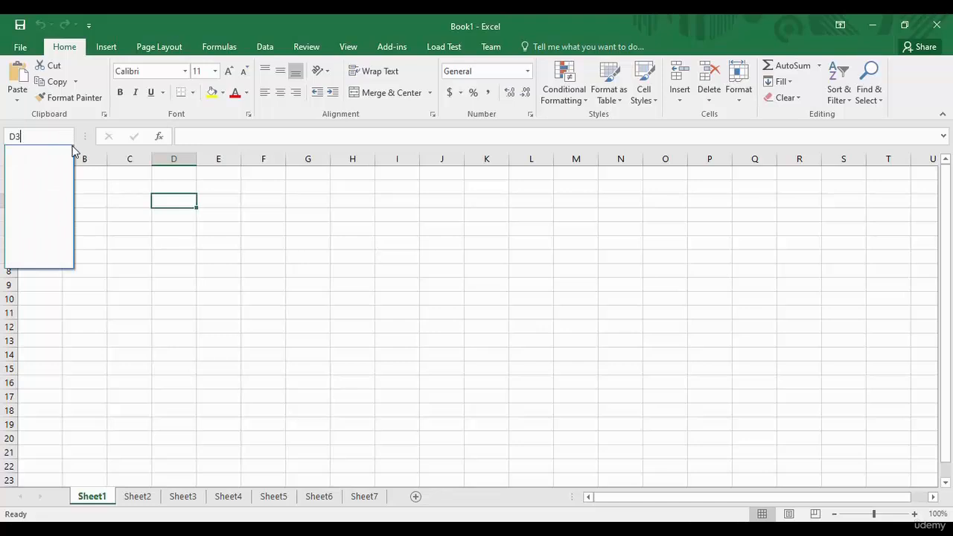
click(177, 230)
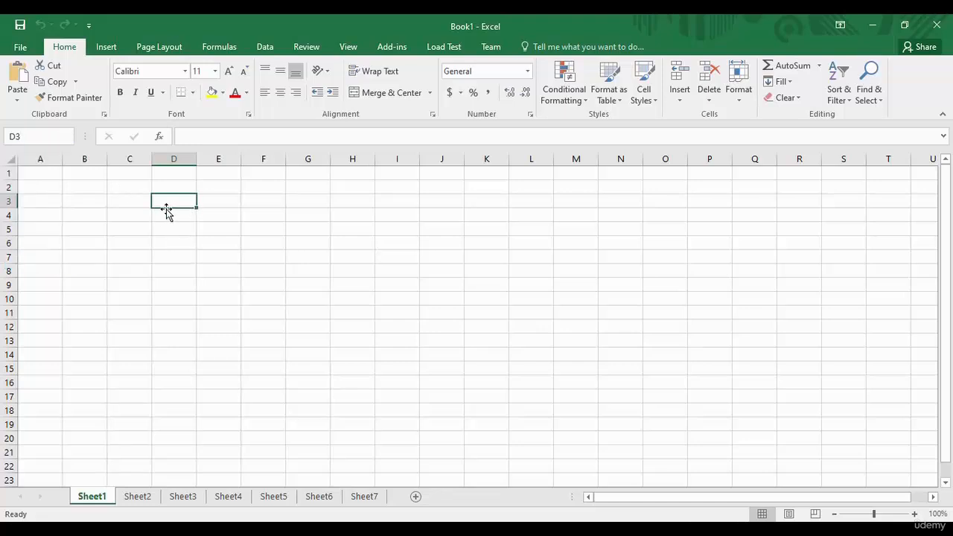
Select several scattered cells, including B7 and C7, to examine how the Name Box address follows the active cell.
click(209, 206)
click(262, 232)
click(229, 260)
click(83, 253)
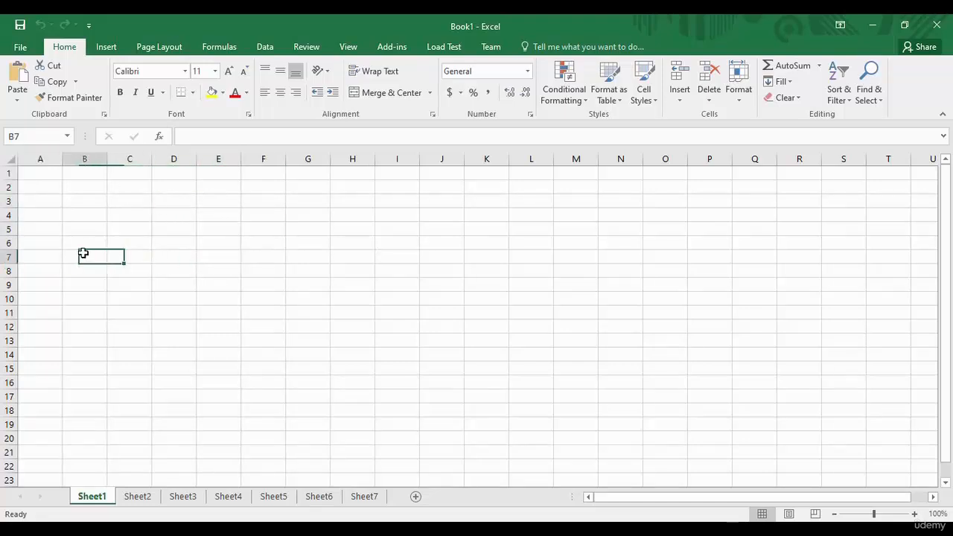
click(173, 355)
click(255, 326)
click(218, 270)
click(129, 256)
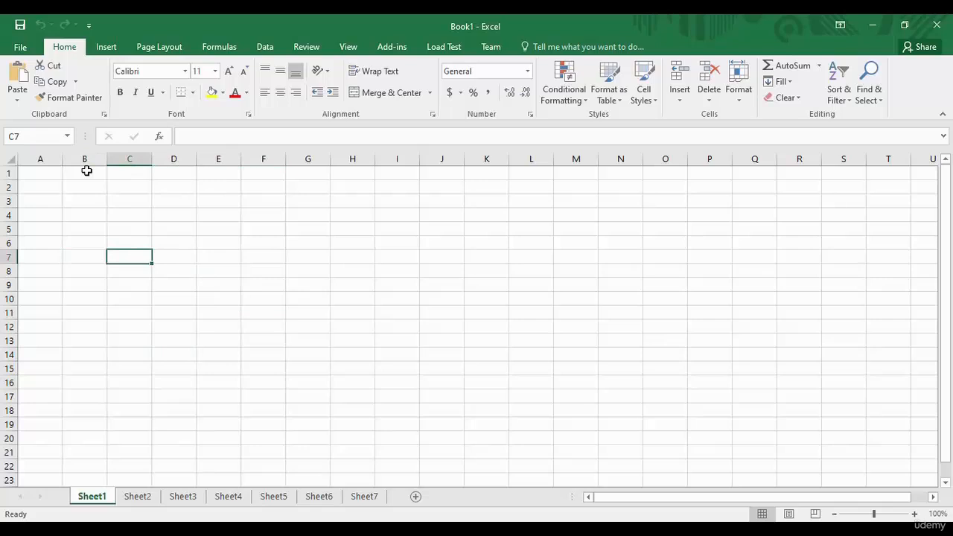
Check the Name Box list again, then select the range C3:J13 and release it by selecting cell L9.
click(67, 137)
click(190, 265)
drag(116, 205, 453, 344)
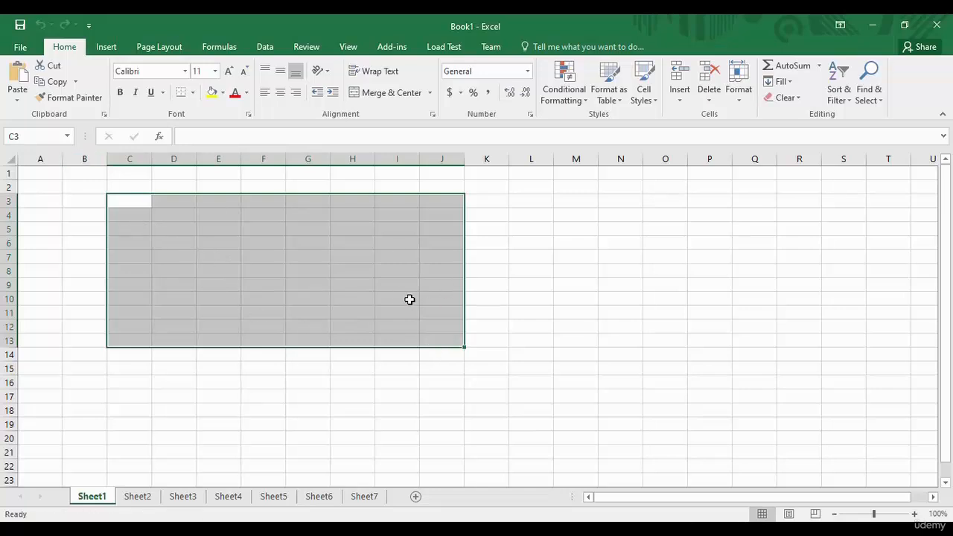
click(521, 291)
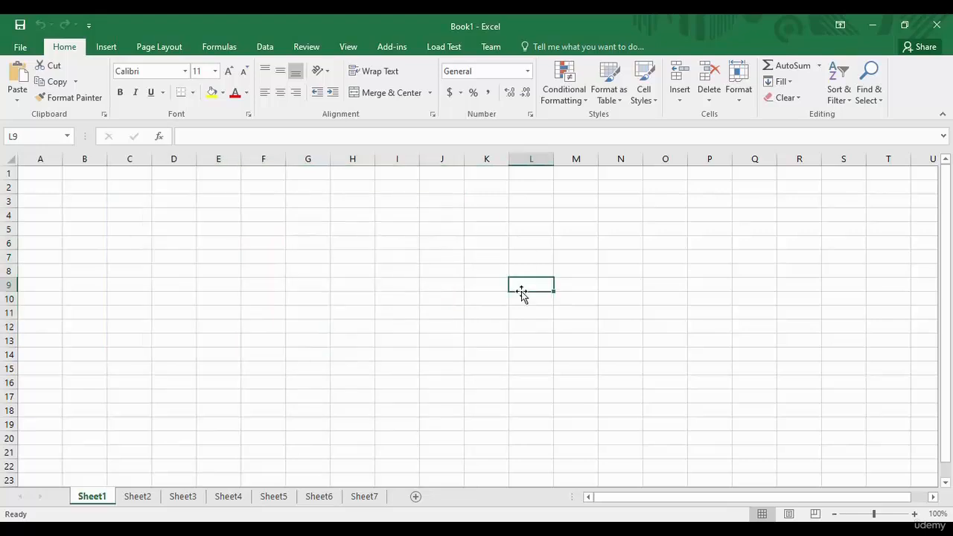
Enter the text "Data" in cell A1 and move down to cell A2.
click(45, 175)
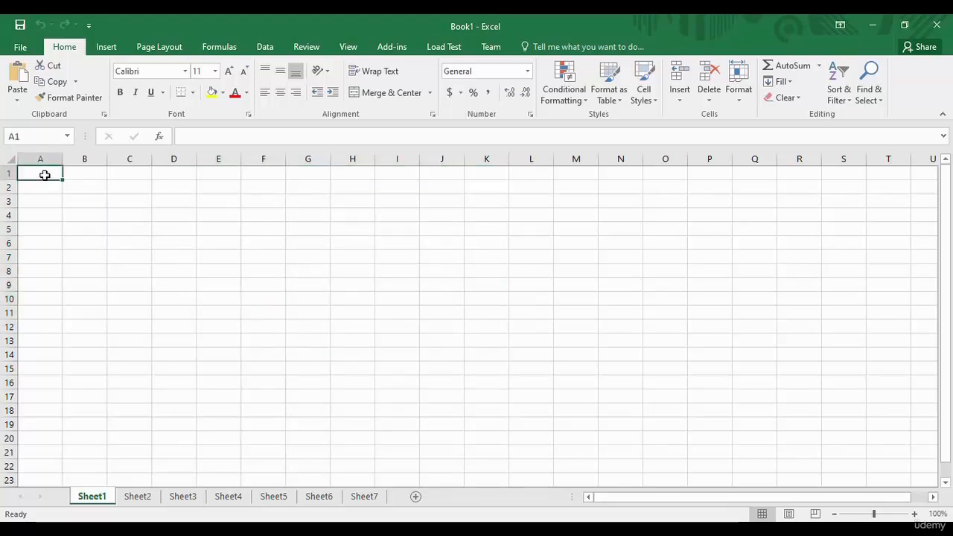
double_click(45, 175)
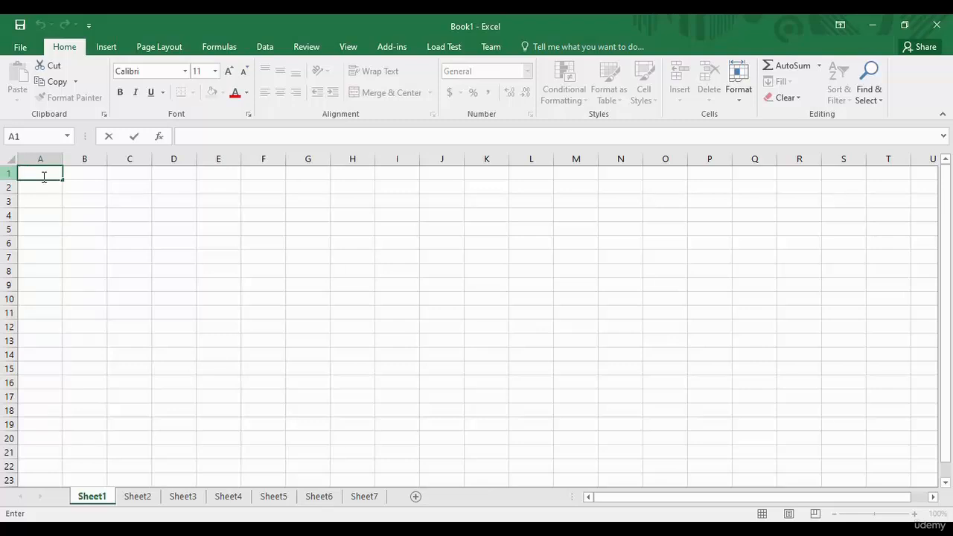
text(Data)
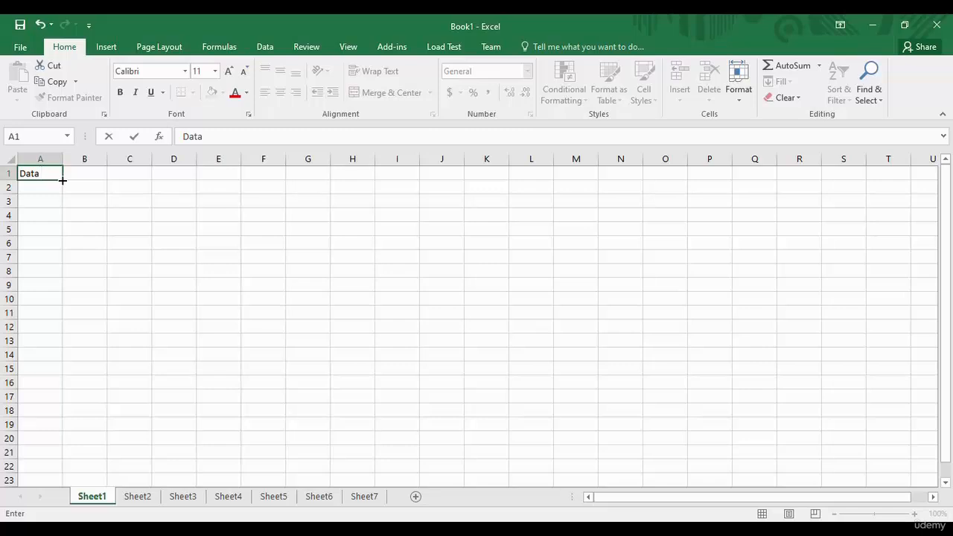
key(Return)
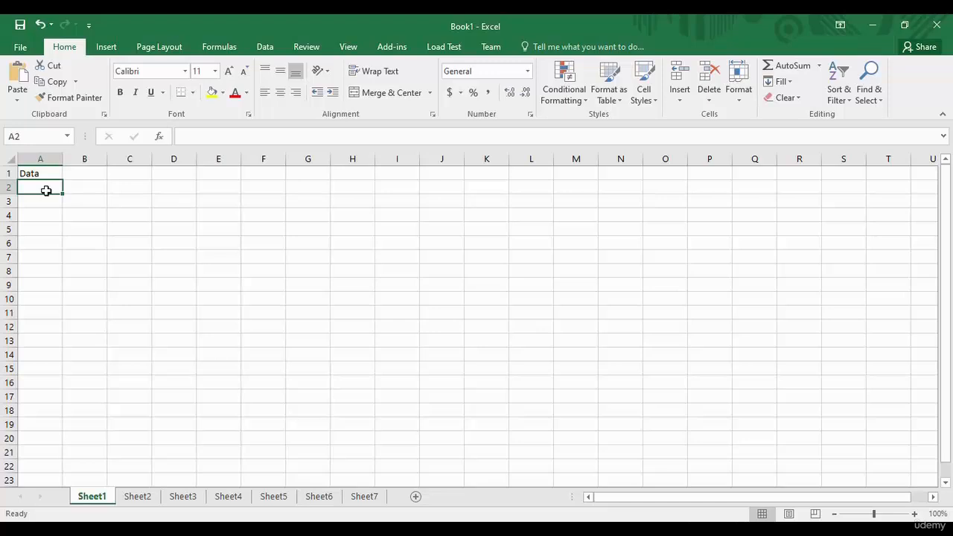
Enter the text "Table" in cell A2 and move across to cell B2.
text(T)
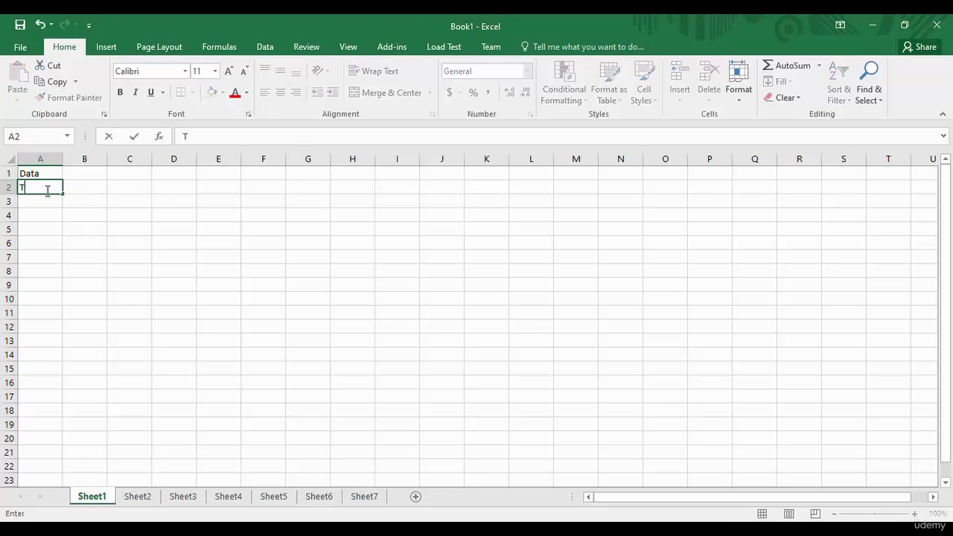
text(able)
key(Tab)
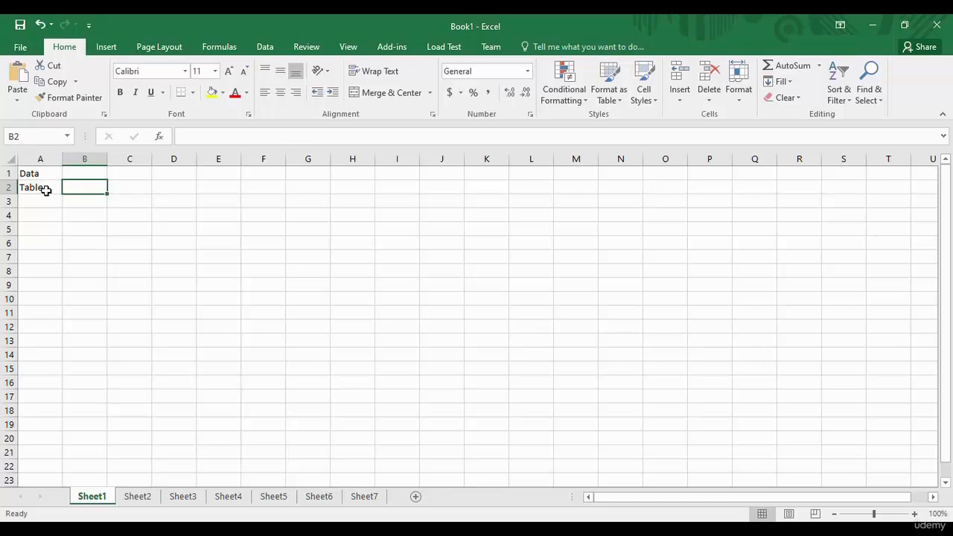
text(hhhh)
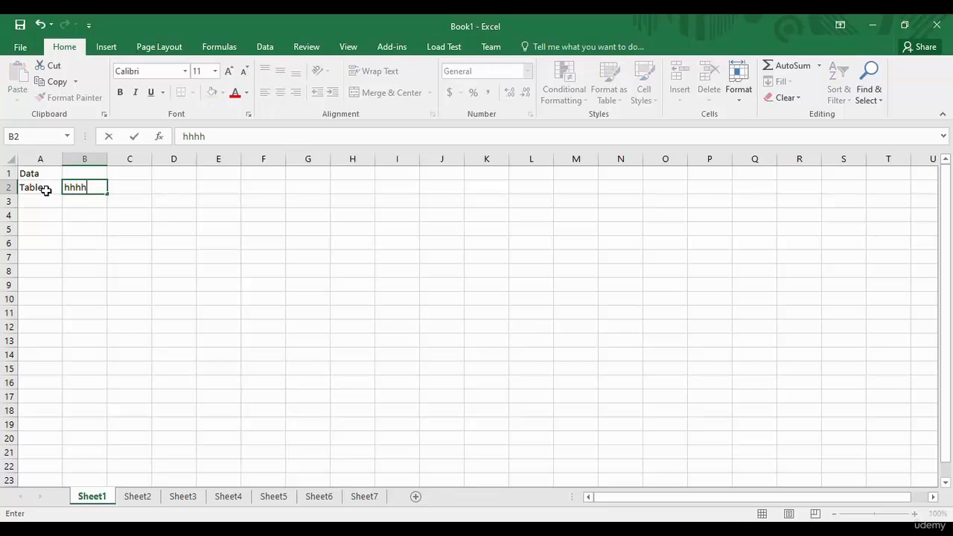
text(ggdgf)
key(Escape)
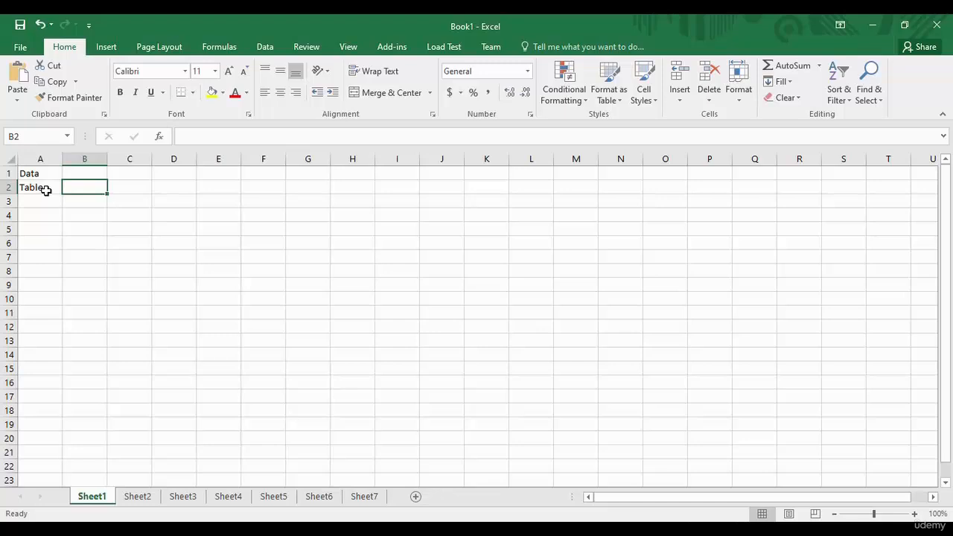
Move the active cell down column B to B4, back up to B2, and across row 2 to H2.
key(Up)
key(Down)
key(Down)
key(Down)
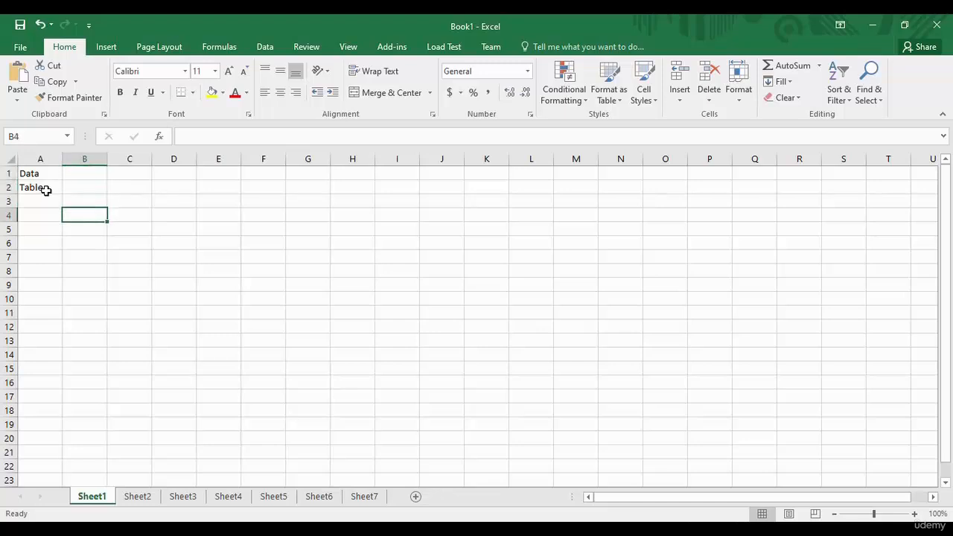
key(Up)
key(Up)
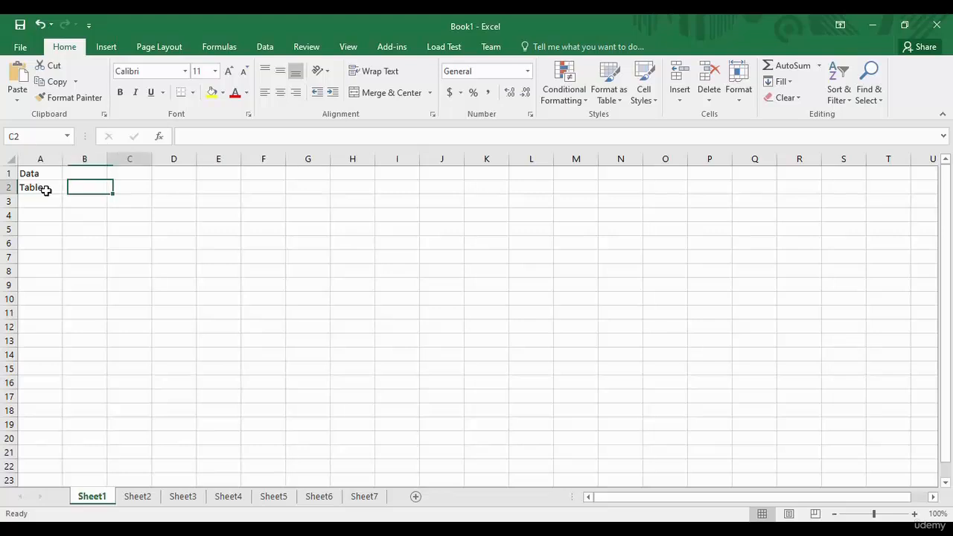
key(Right)
key(Right)
key(Right)
key(Right)
key(Right)
key(Right)
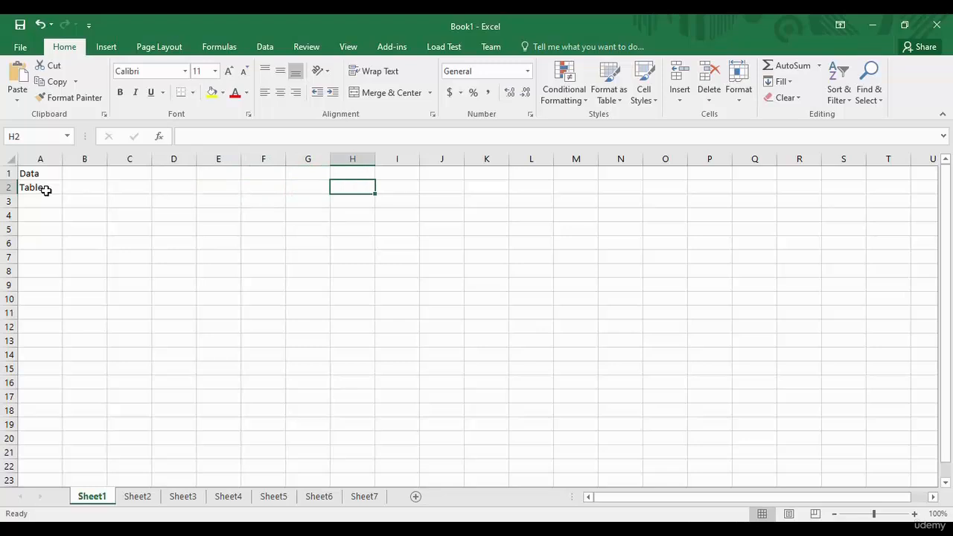
Step the active cell down column B one row at a time as far as B18.
key(Return)
key(Return)
key(Return)
key(Return)
key(Return)
key(Return)
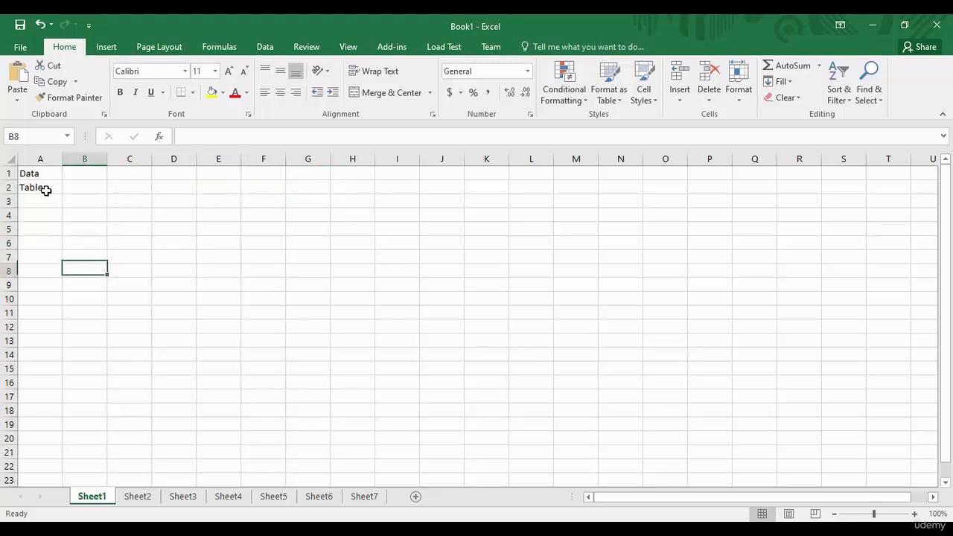
key(Return)
key(Return)
key(Return)
key(Return)
key(Return)
key(Return)
key(Return)
key(Return)
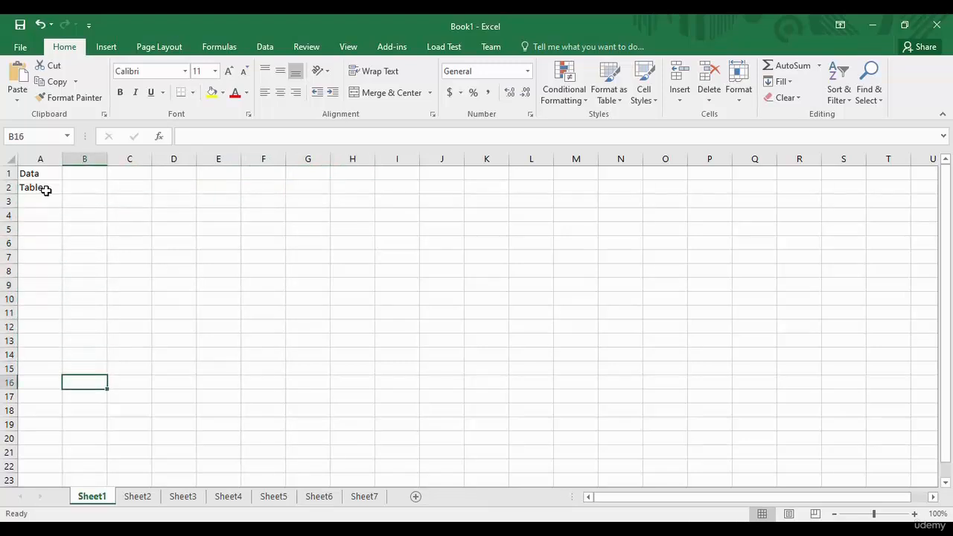
key(Return)
key(Return)
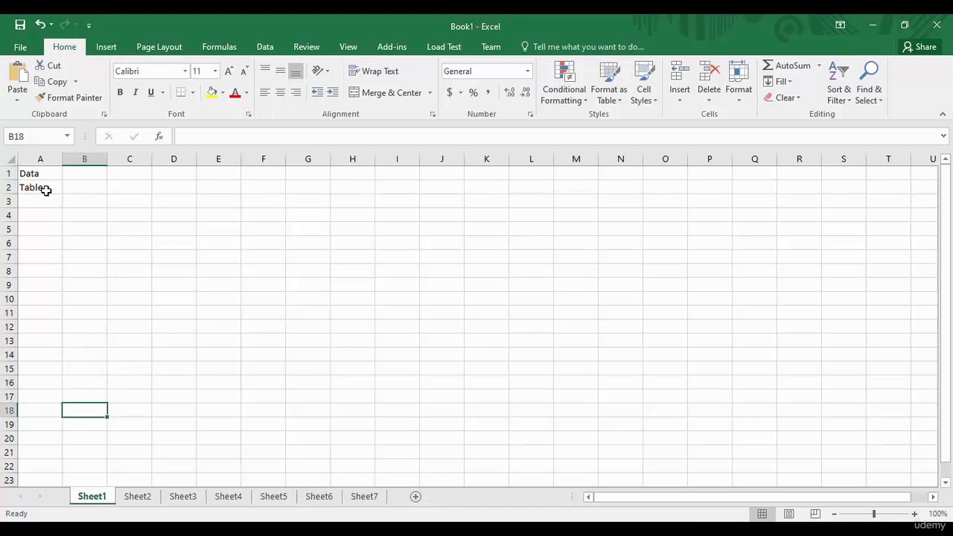
Step the active cell back up column B from B18 to B3.
key(Up)
key(Up)
key(Up)
key(Up)
key(Up)
key(Up)
key(Up)
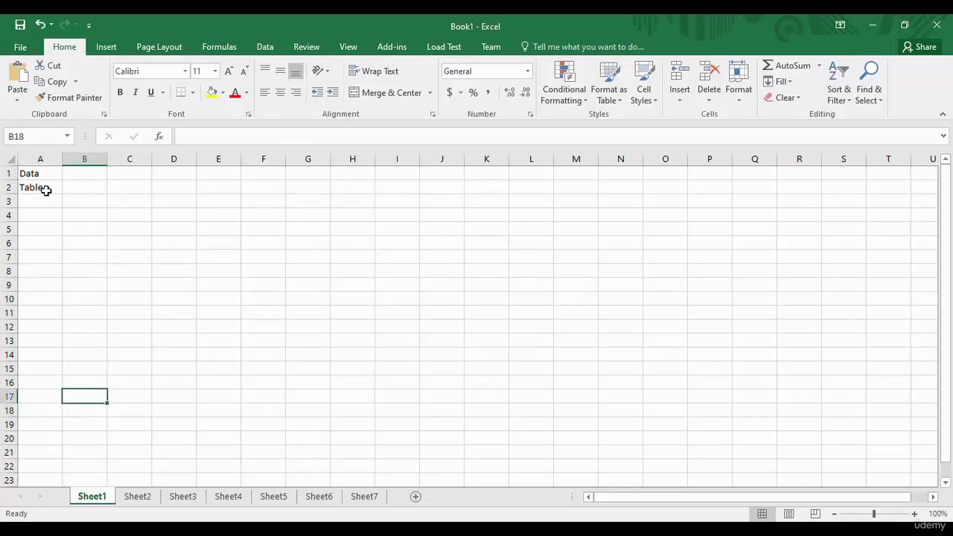
key(Up)
key(Up)
key(Up)
key(Up)
key(Up)
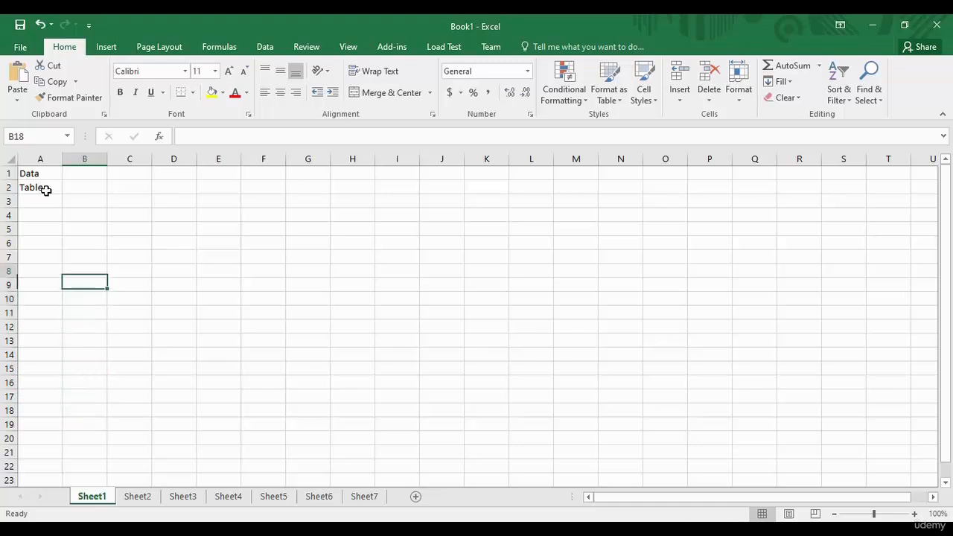
key(Up)
key(Up)
key(Up)
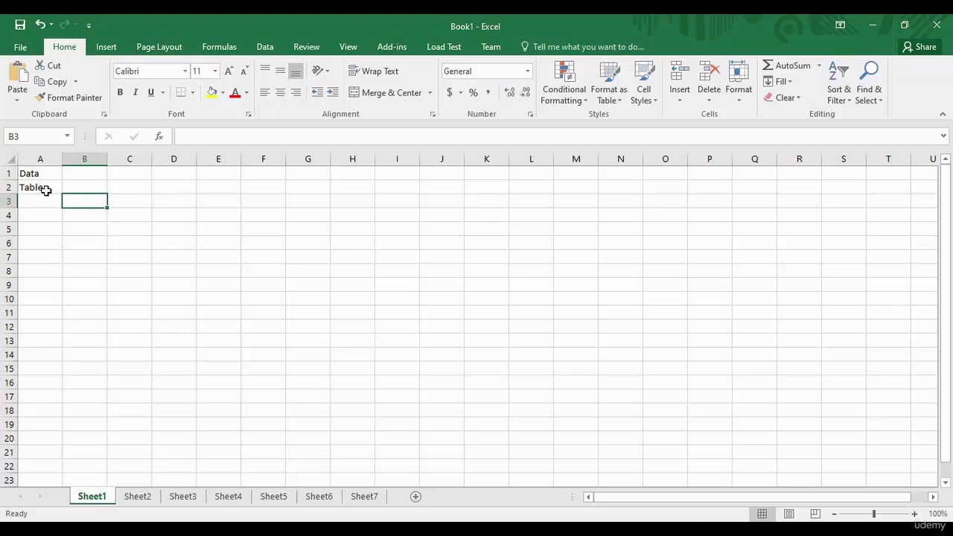
Move to cell A3 and step the active cell across row 3 as far as N3.
key(Left)
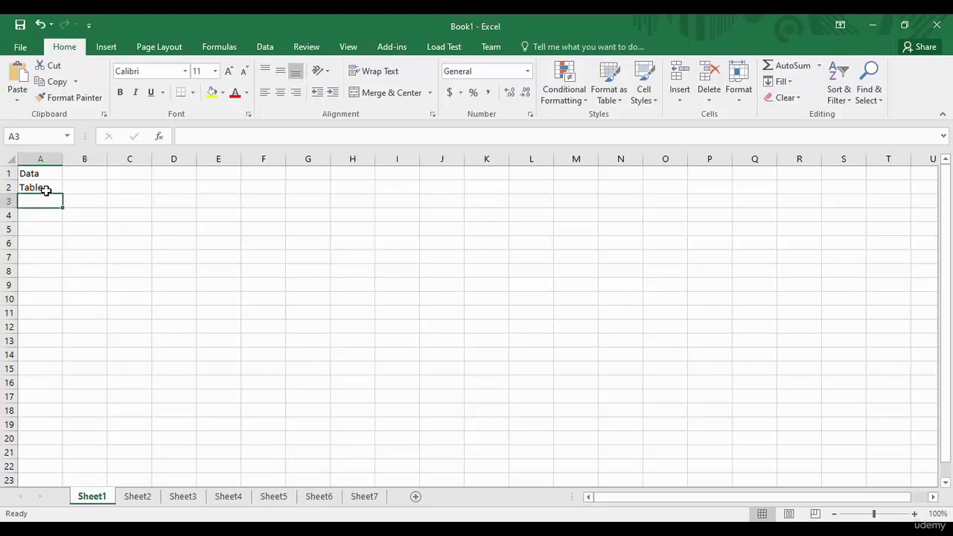
key(Right)
key(Right)
key(Right)
key(Right)
key(Right)
key(Right)
key(Right)
key(Right)
key(Right)
key(Right)
key(Right)
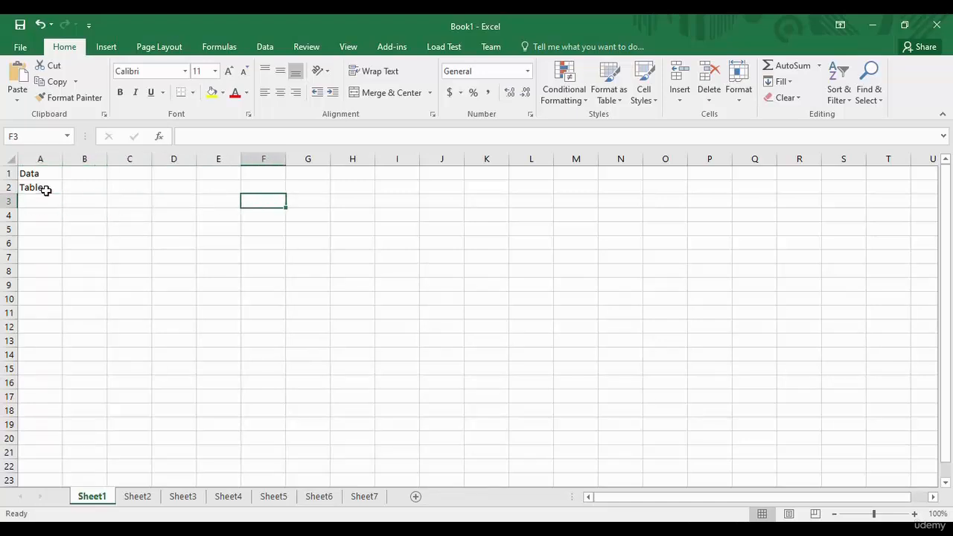
key(Right)
key(Right)
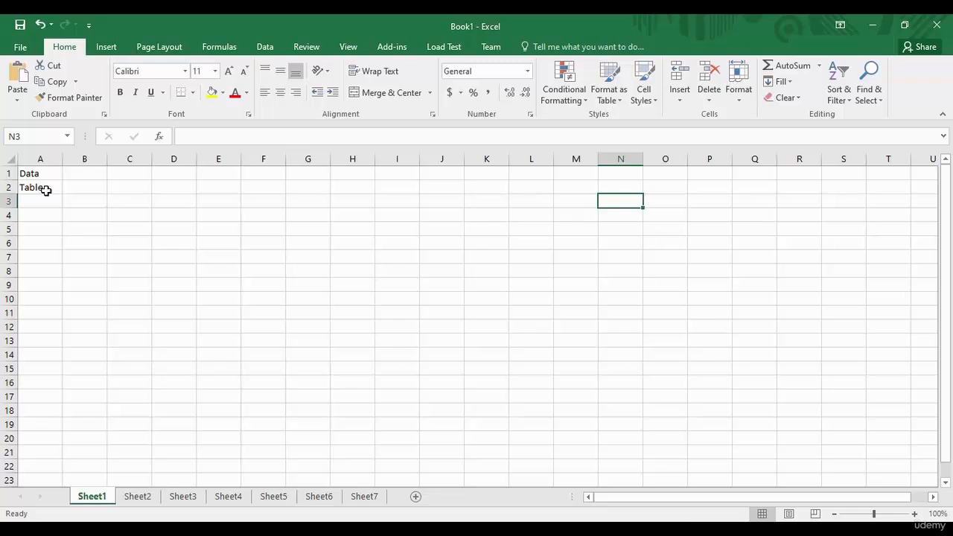
Step the active cell back along row 3 from N3 to B3.
key(Left)
key(Left)
key(Left)
key(Left)
key(Left)
key(Left)
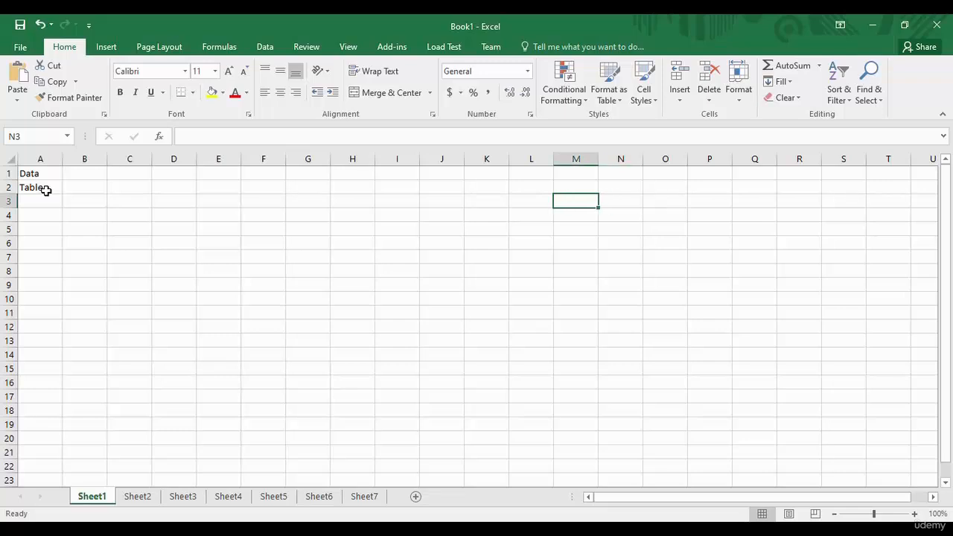
key(Left)
key(Left)
key(Left)
key(Left)
key(Left)
key(Left)
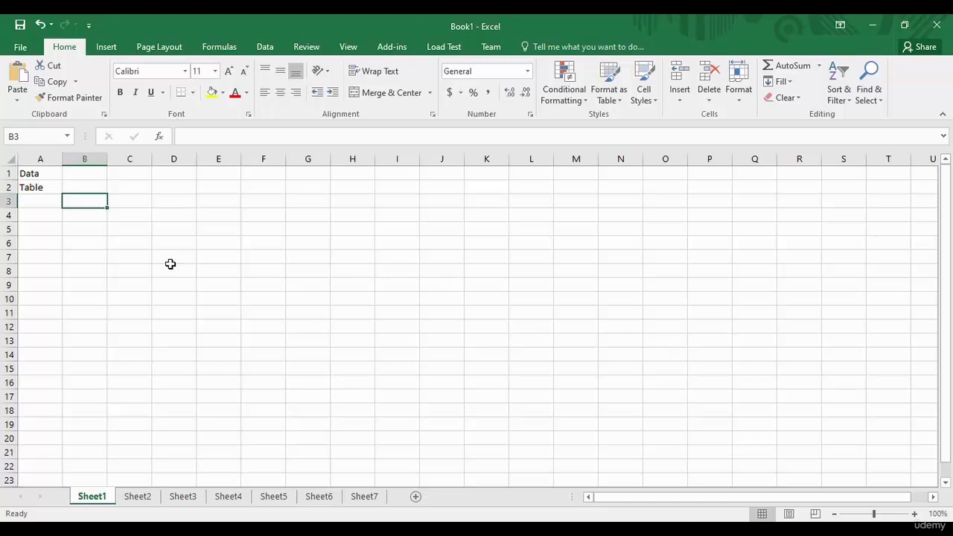
Delete the text "Table" from cell A2 and select cell A1.
click(44, 196)
click(40, 186)
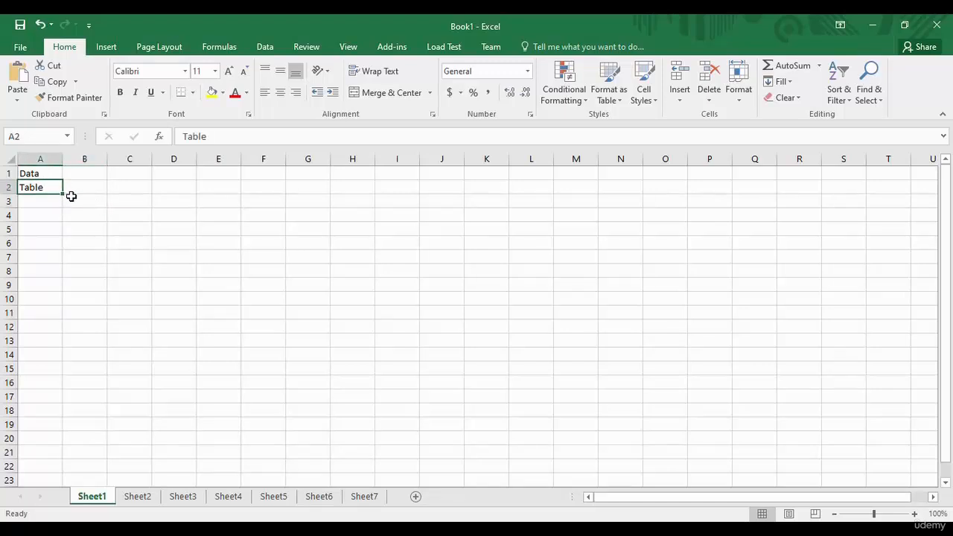
key(BackSpace)
key(BackSpace)
key(BackSpace)
key(BackSpace)
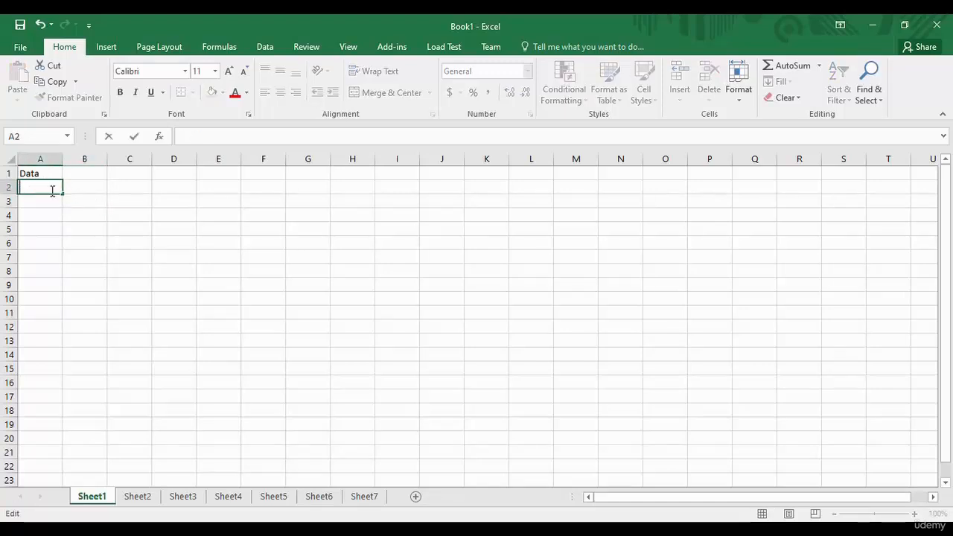
click(49, 174)
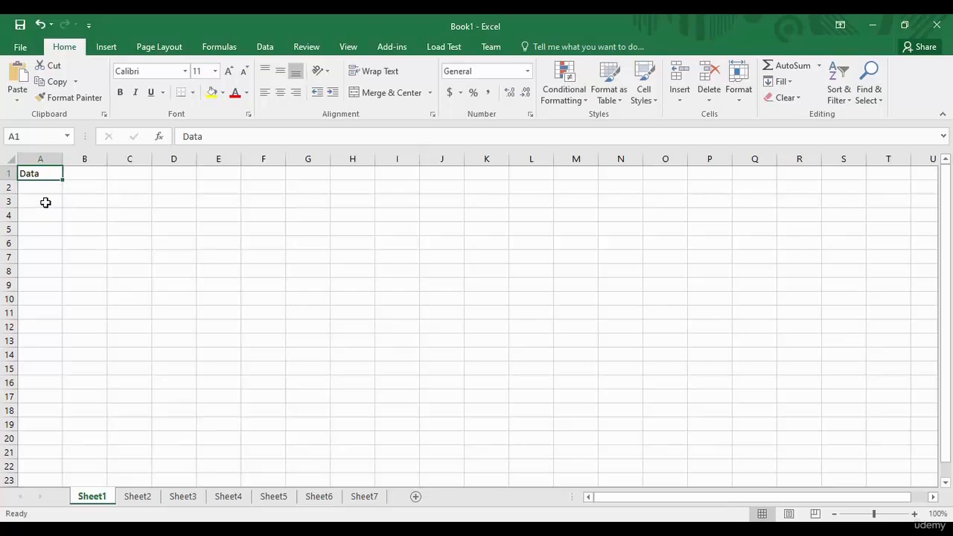
Enter the column headers Name, Age and Gender in cells A3, B3 and C3.
click(46, 202)
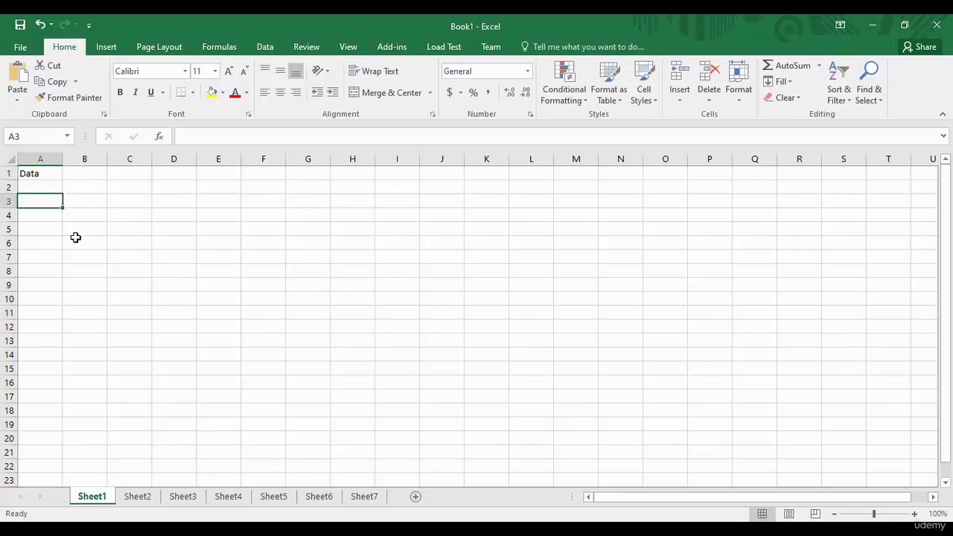
text(Name)
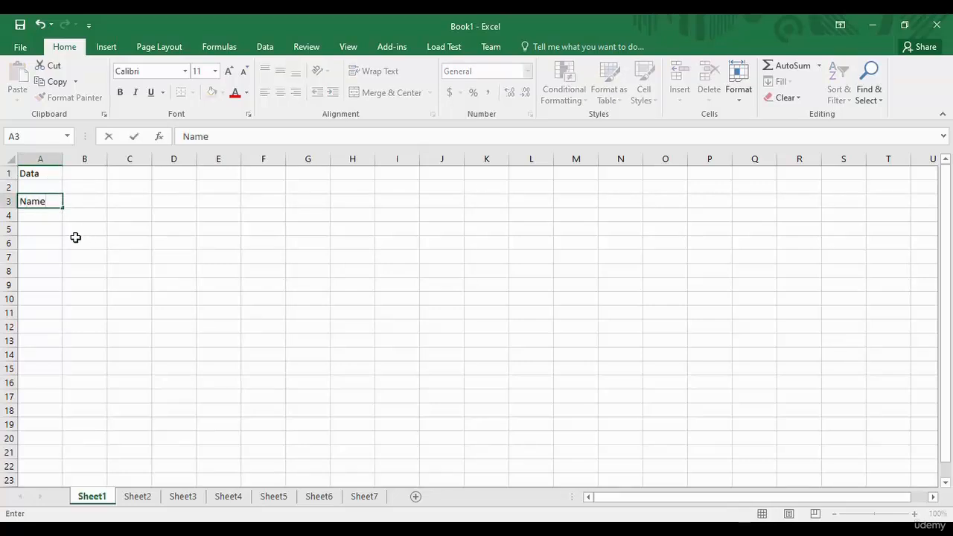
key(Tab)
text(Age)
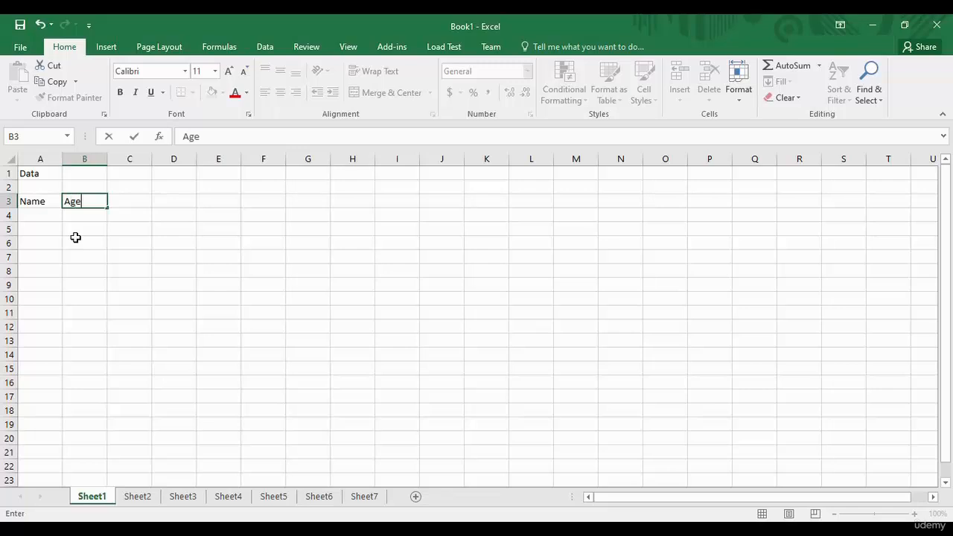
key(Tab)
text(Ge)
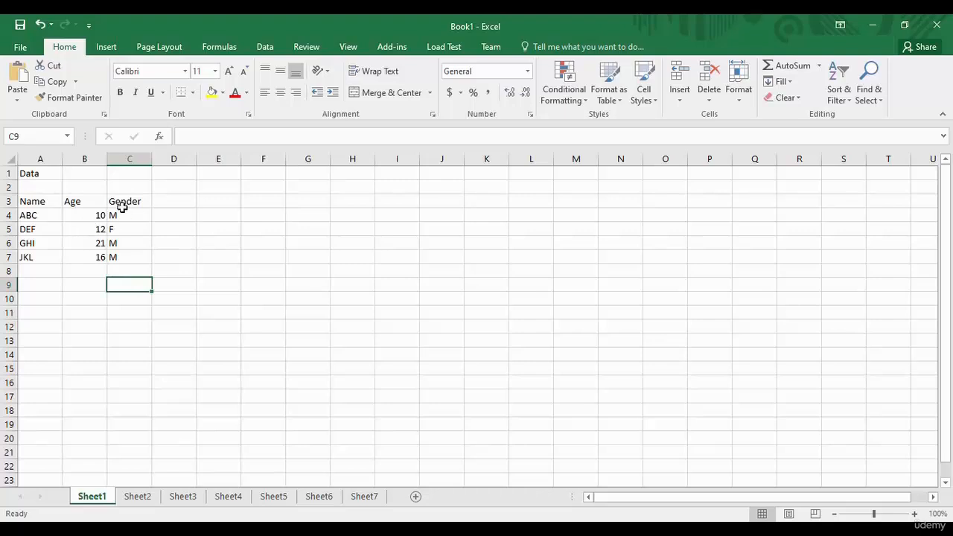
Select the Name, Age and Gender headers and the Data title in turn, and enlarge the worksheet to 268%.
click(31, 204)
click(78, 206)
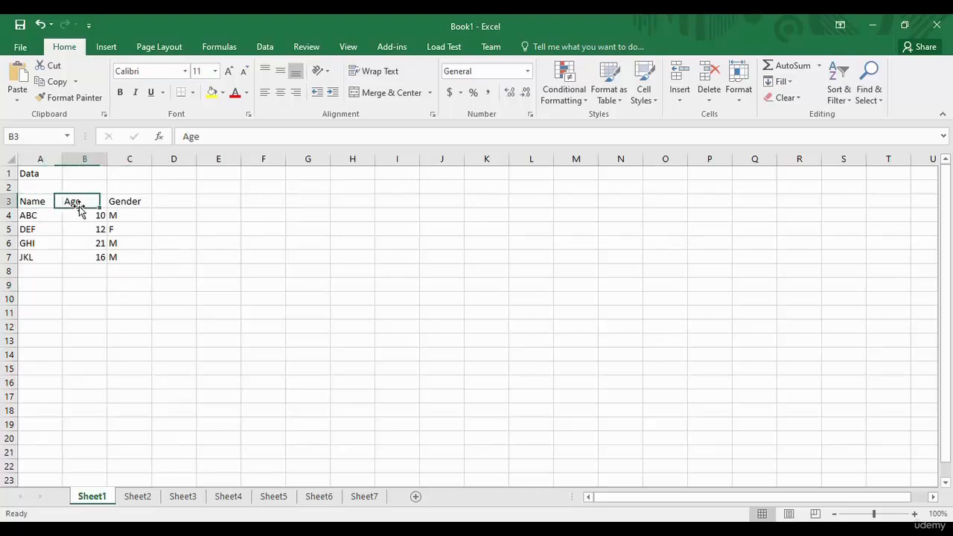
click(121, 203)
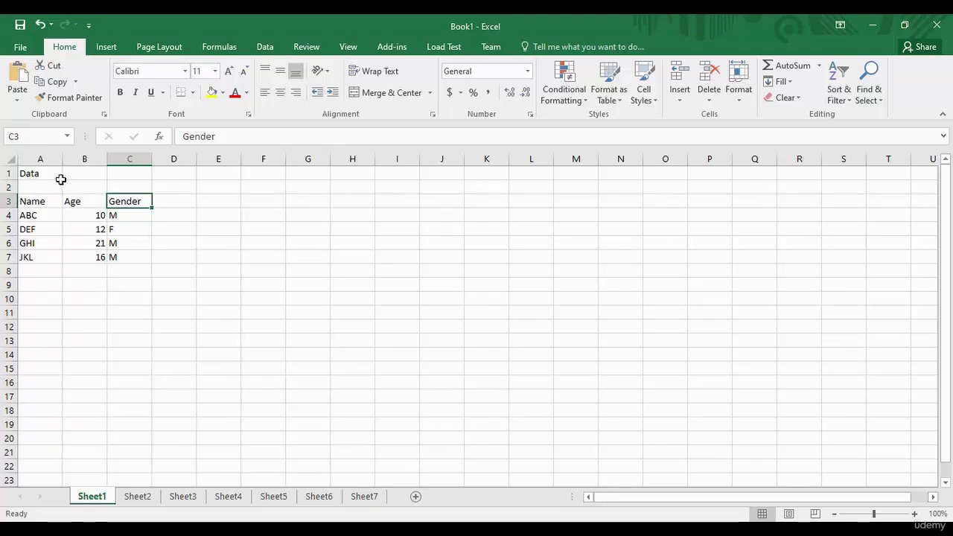
click(34, 176)
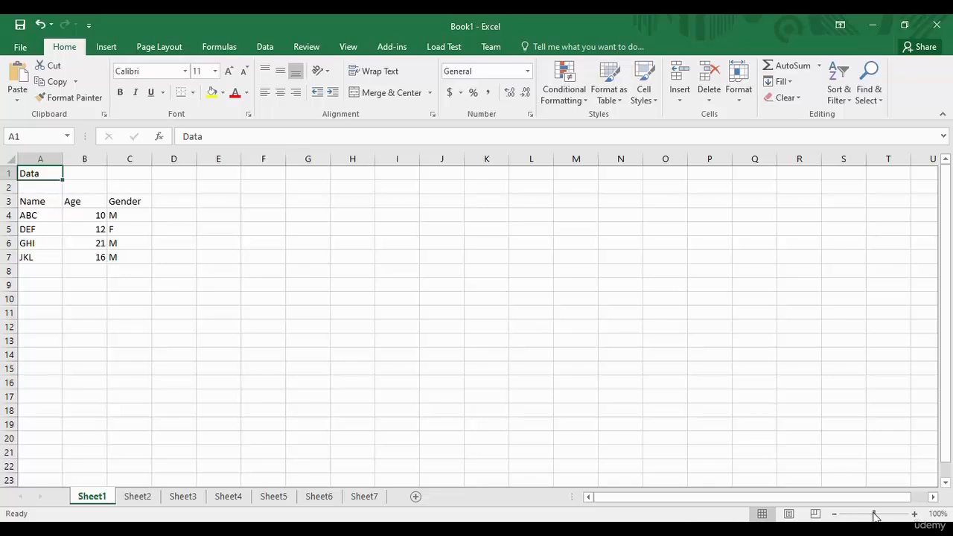
mouse_move(874, 515)
mouse_down()
mouse_move(900, 514)
mouse_move(894, 519)
mouse_up()
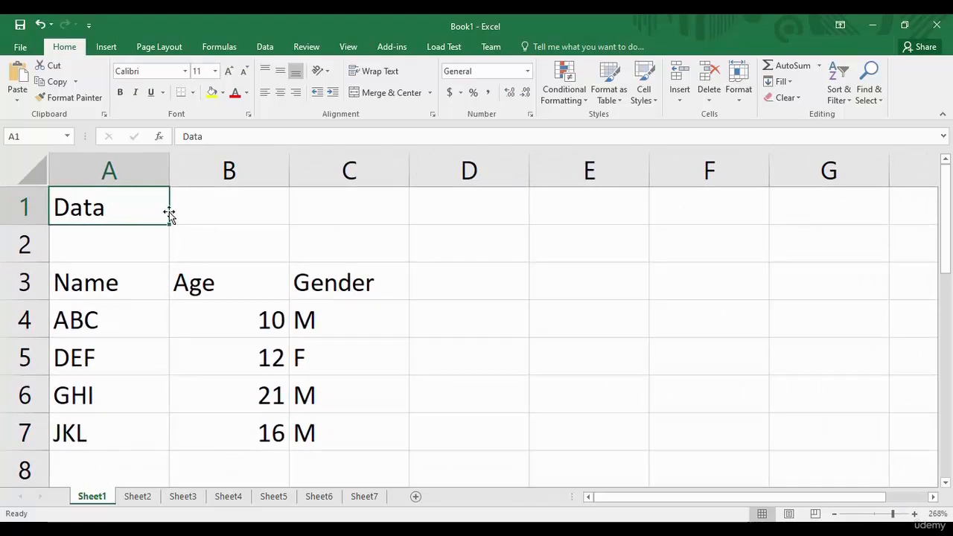
click(23, 207)
click(123, 211)
drag(170, 214, 315, 210)
key(ctrl+z)
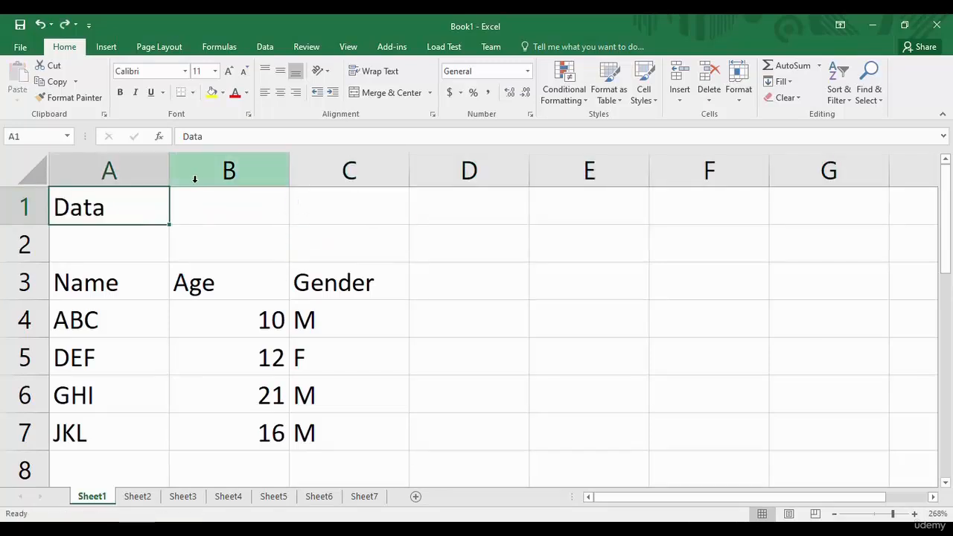
Merge and center the Data title across the range A1:C1.
drag(156, 220, 368, 217)
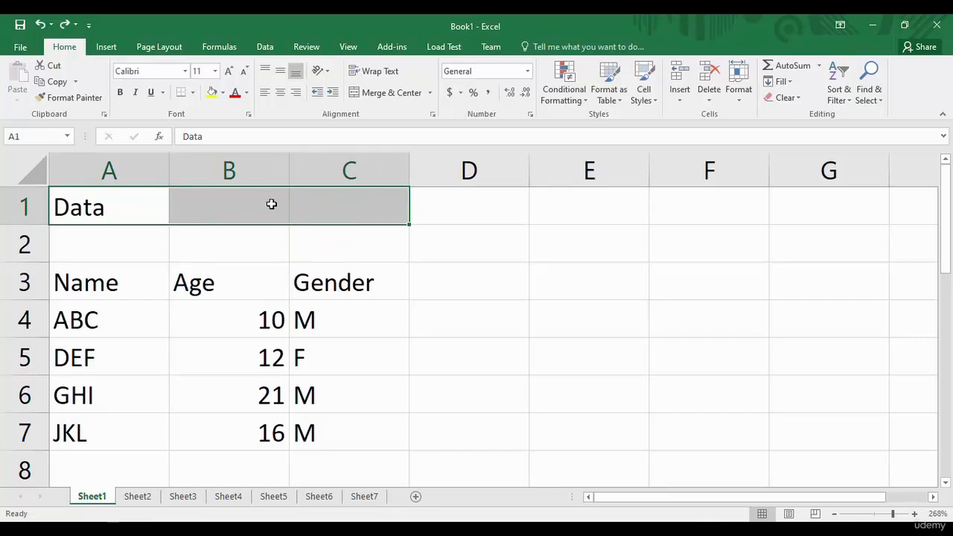
click(375, 92)
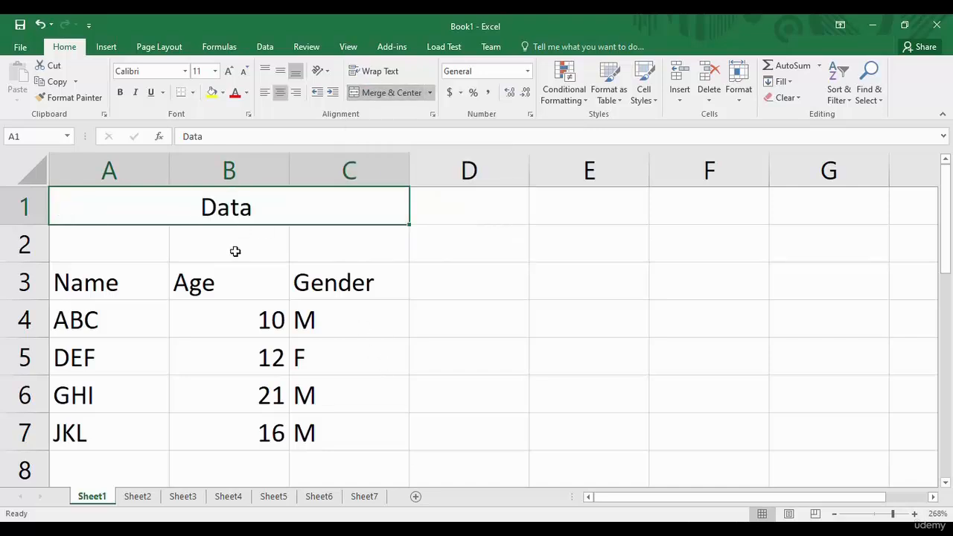
Move the merged Data title from row 1 down to row 2 and select the range A1:C2.
click(210, 253)
click(232, 208)
drag(235, 224, 236, 197)
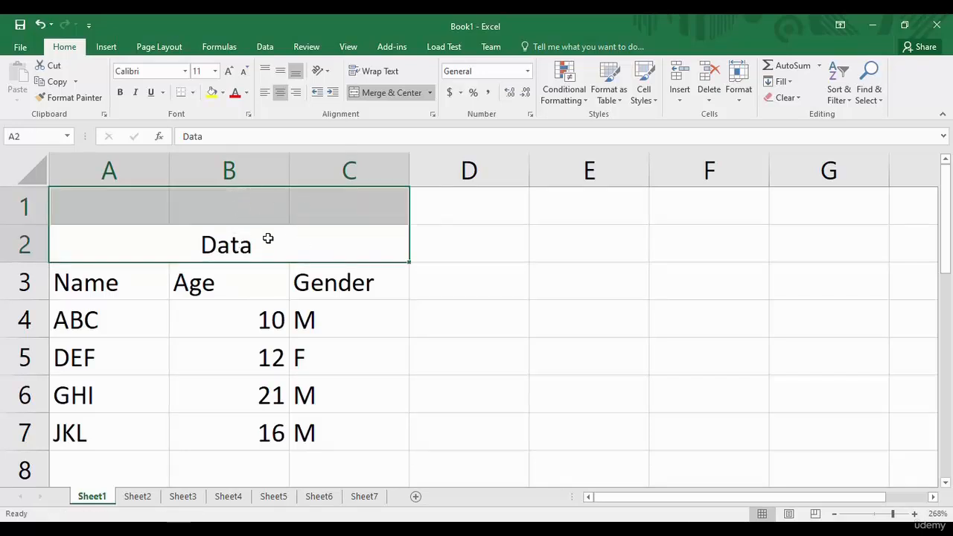
Unmerge the Data title, merge and center it over the whole range A1:C2, and select the merged cell.
click(397, 91)
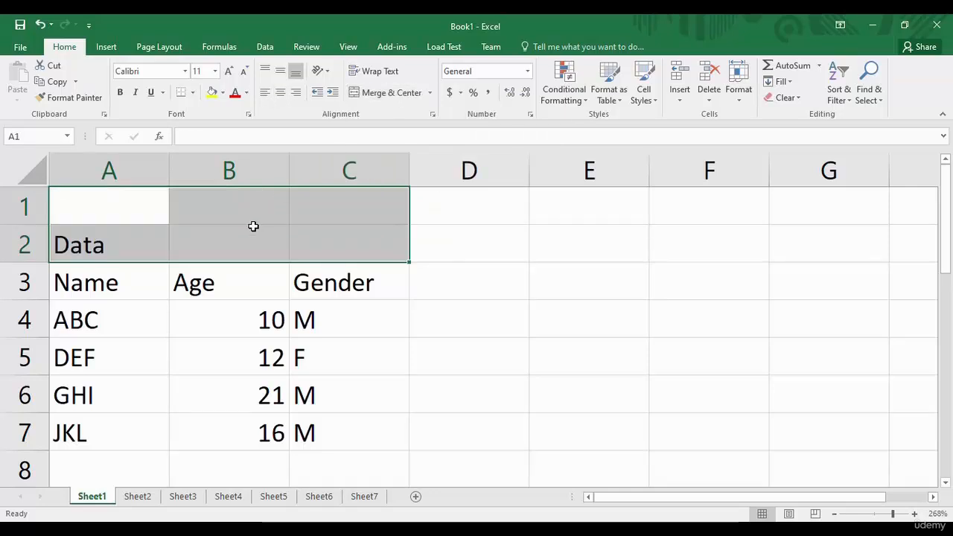
click(380, 92)
click(439, 227)
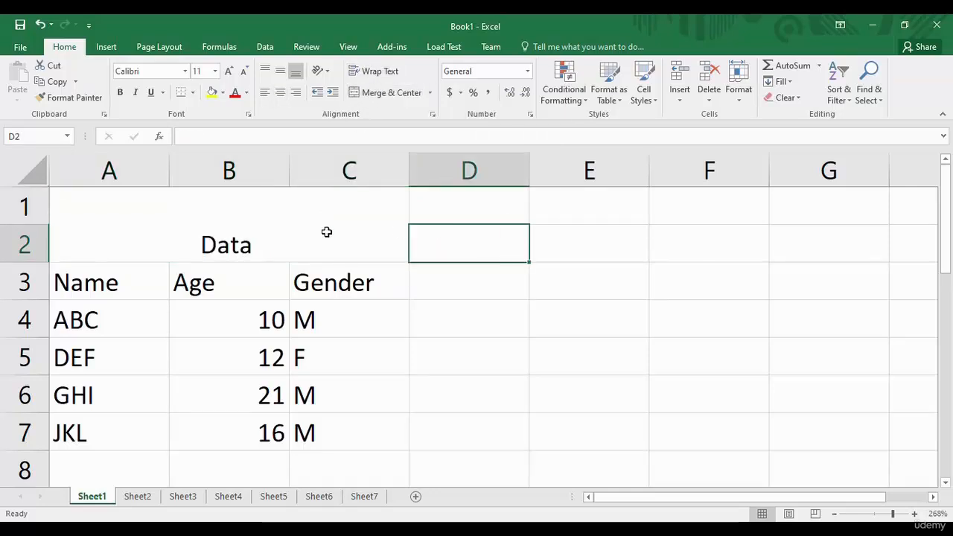
click(220, 250)
click(456, 222)
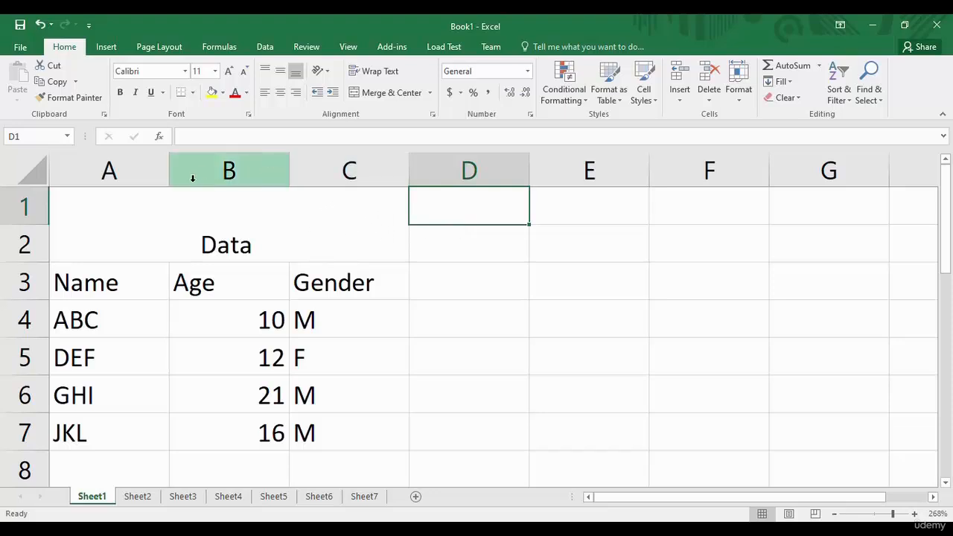
click(248, 246)
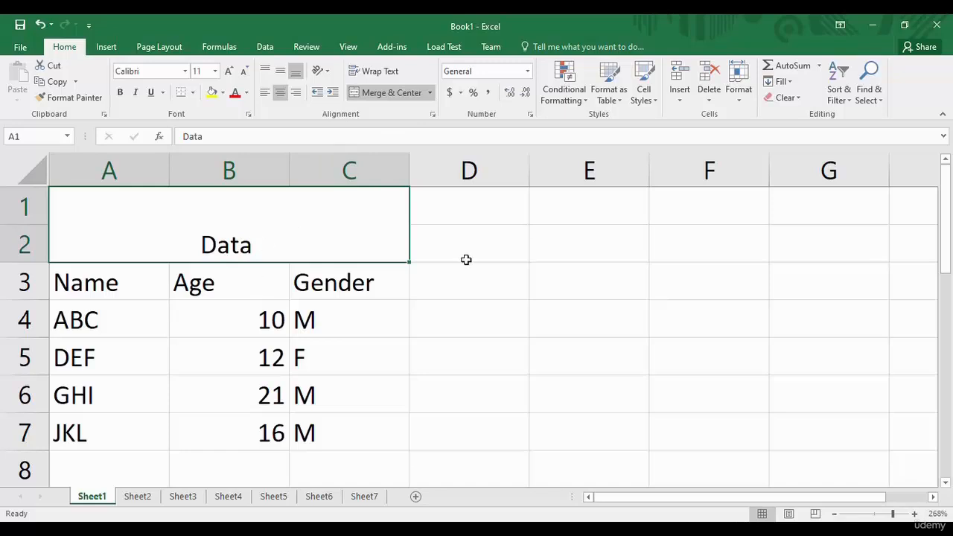
Make the Data title text in the merged cell A1:C2 bold and set its font size to 24.
click(448, 241)
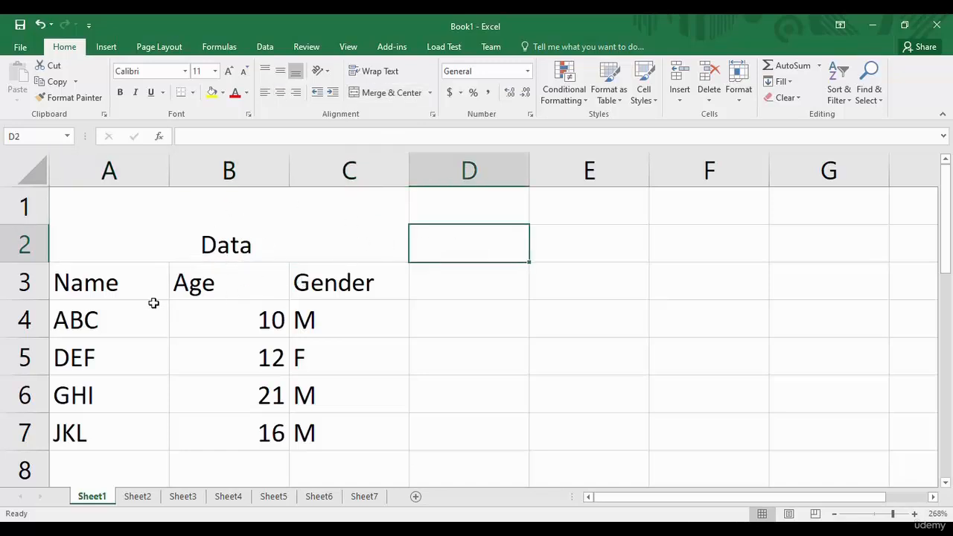
click(219, 251)
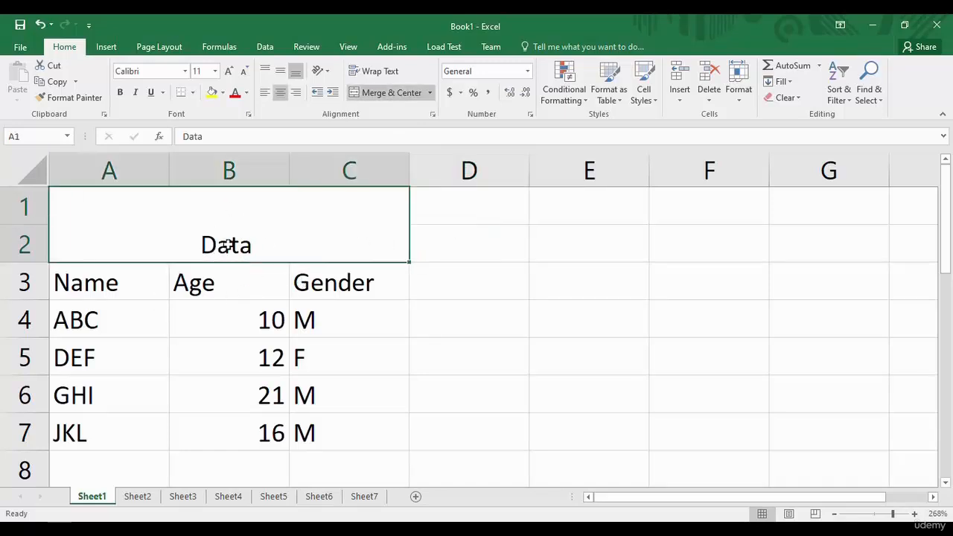
double_click(228, 246)
drag(205, 246, 275, 247)
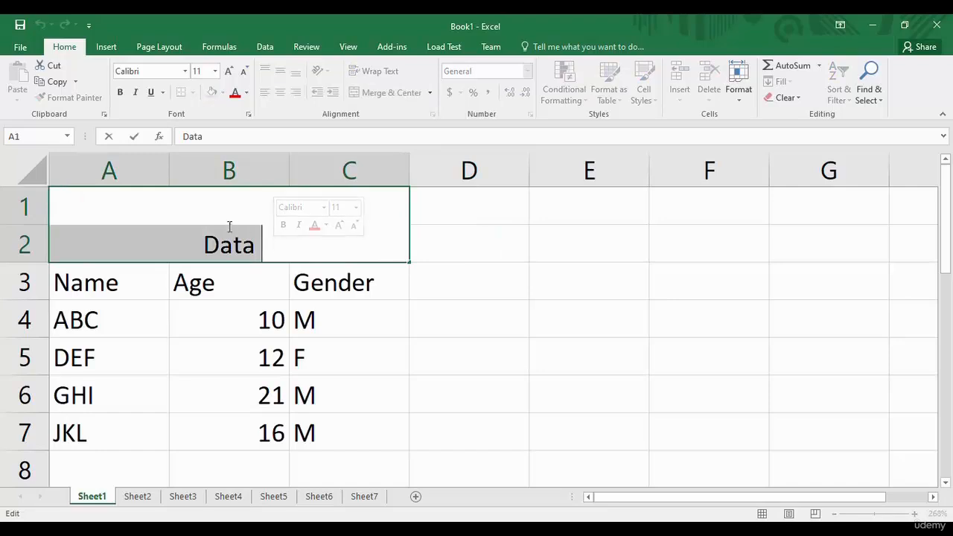
click(120, 93)
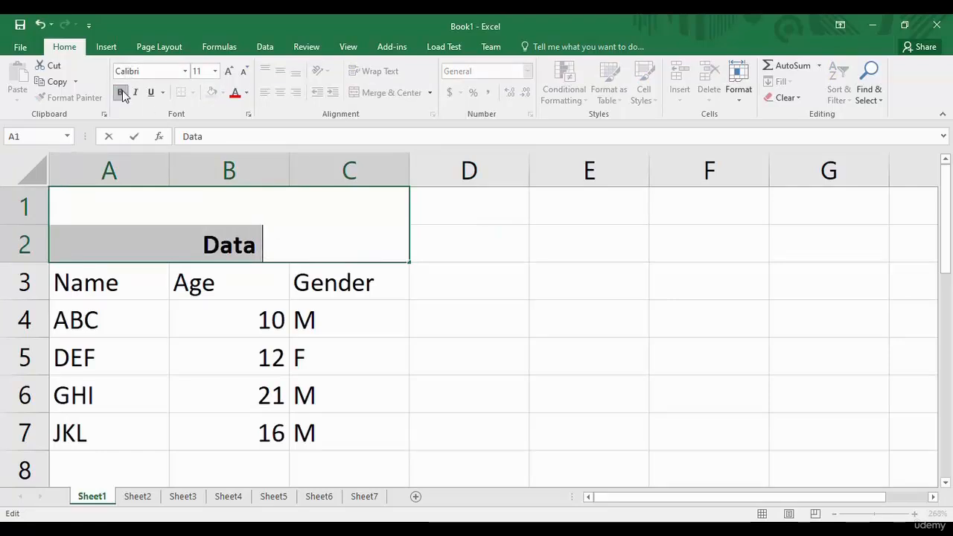
click(216, 71)
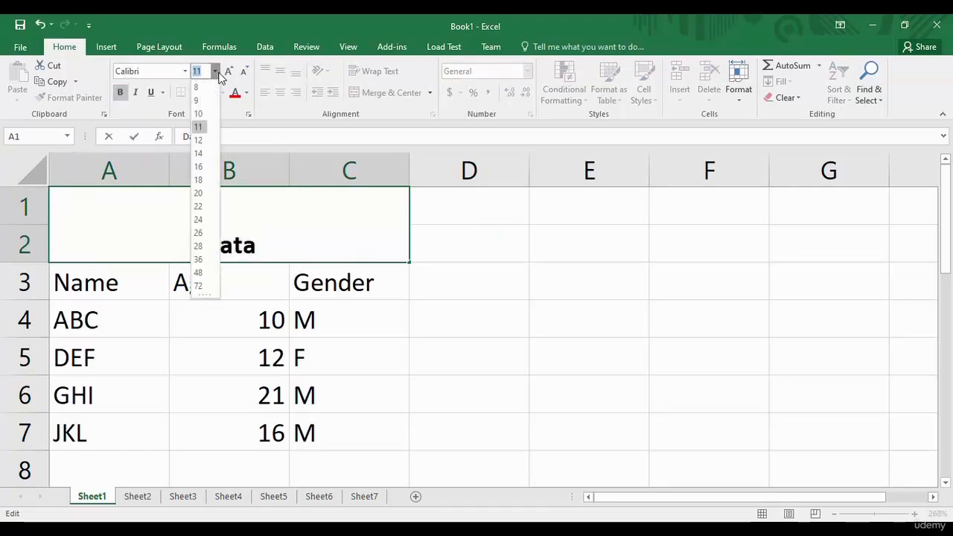
click(197, 221)
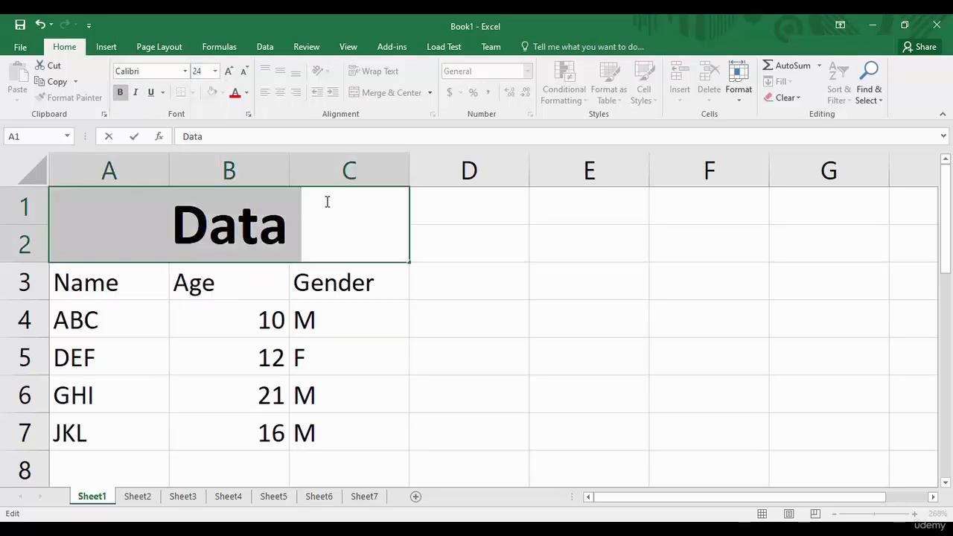
Color the Data title text with a darker blue theme color and finish editing the cell.
click(246, 93)
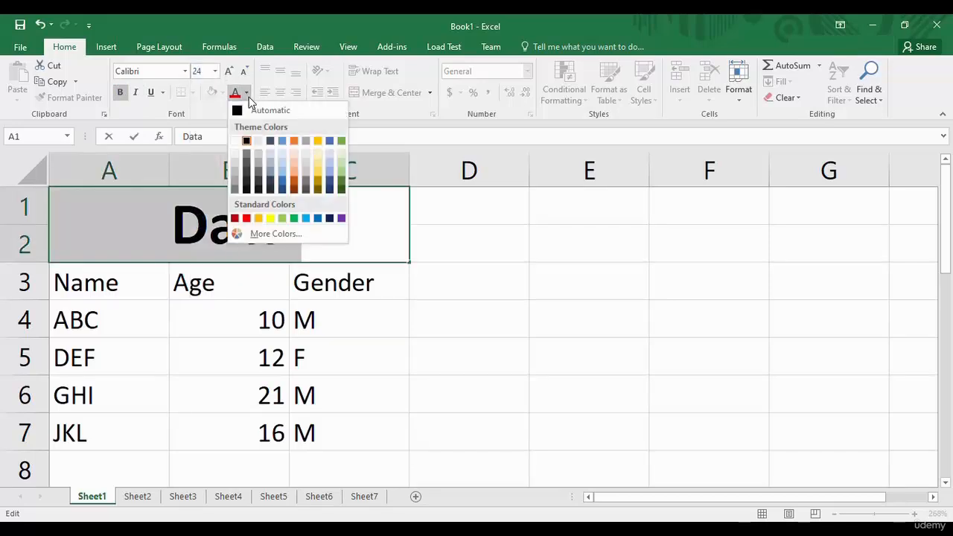
click(278, 181)
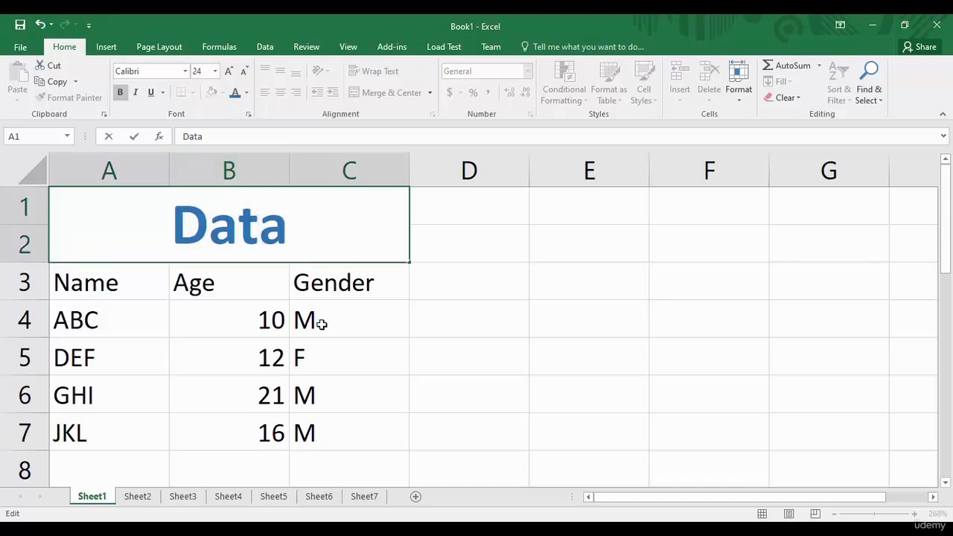
click(419, 302)
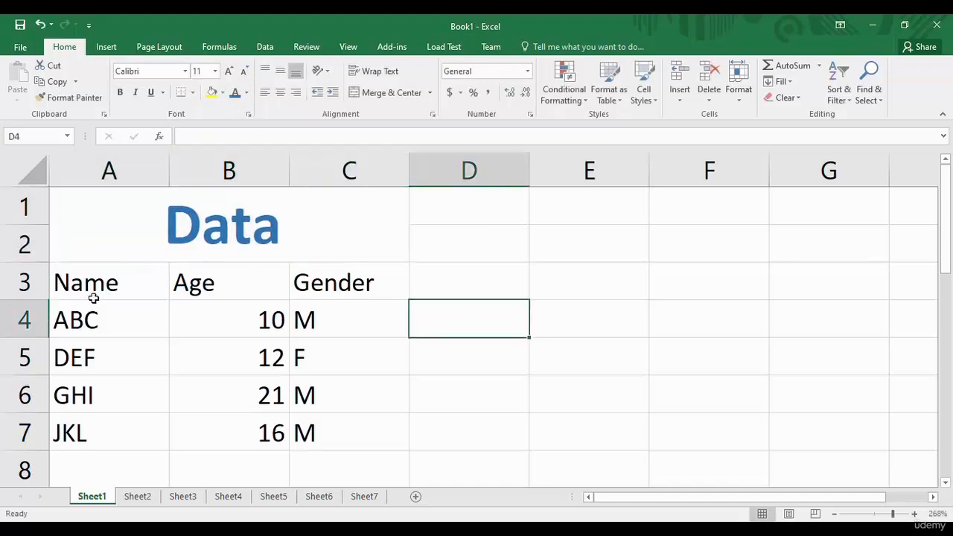
Format the whole header row 3 as bold italic with the font color Green, Accent 6, Lighter 40%.
click(111, 283)
click(25, 282)
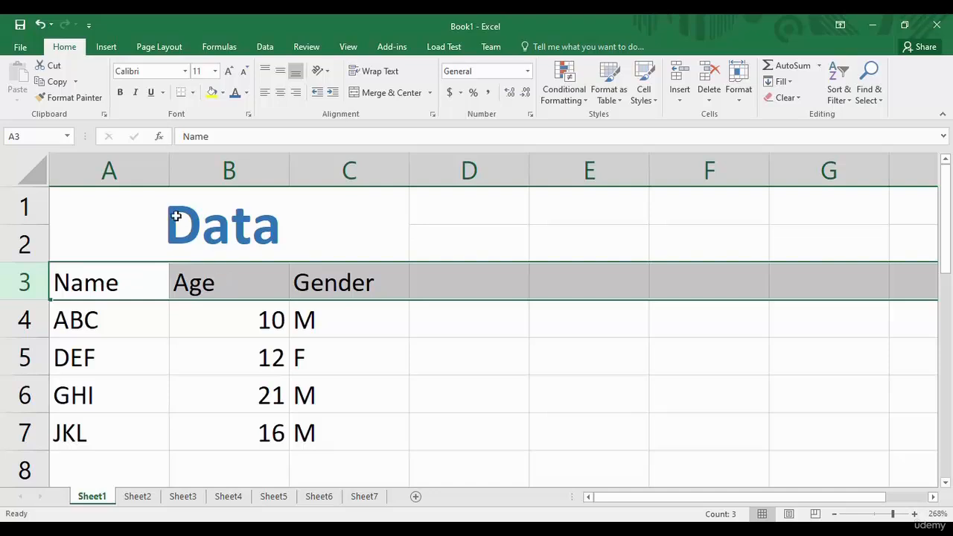
click(119, 94)
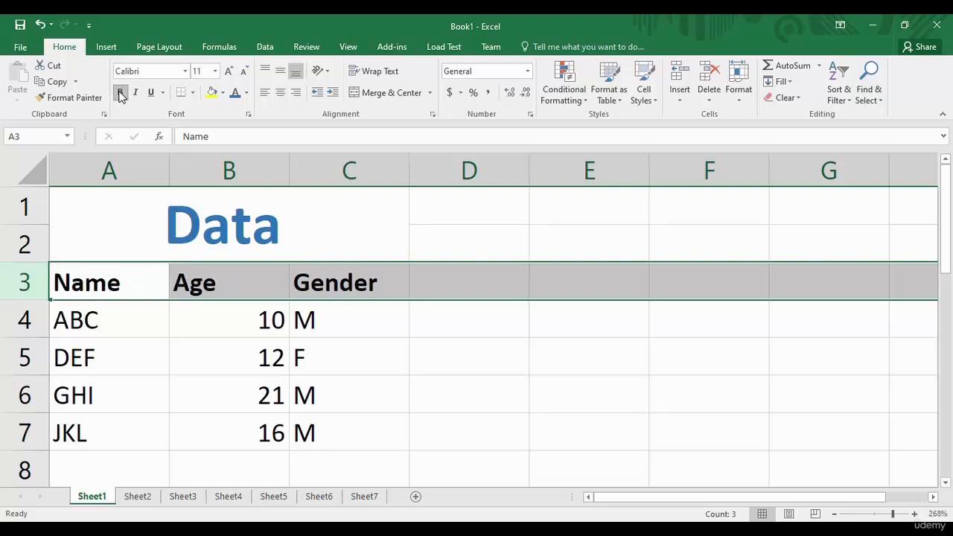
click(136, 94)
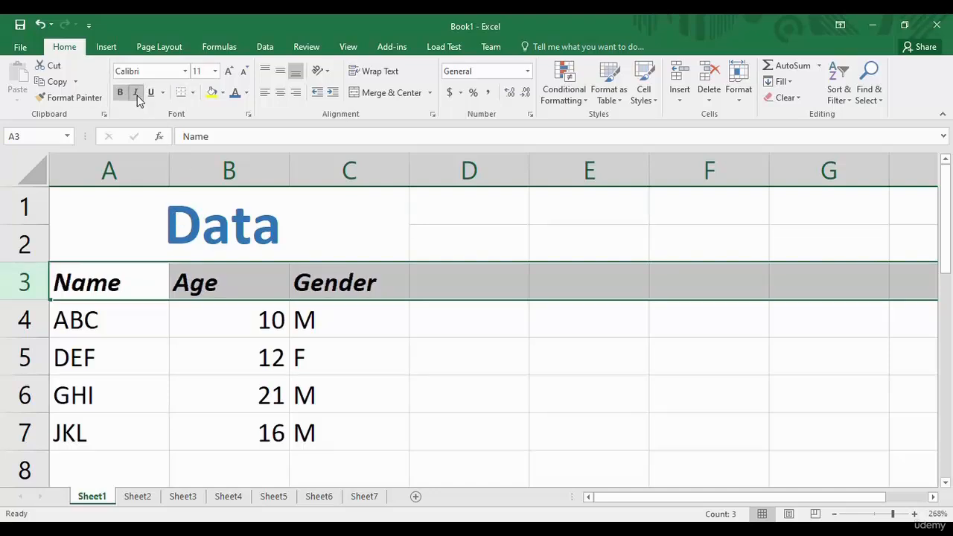
click(246, 93)
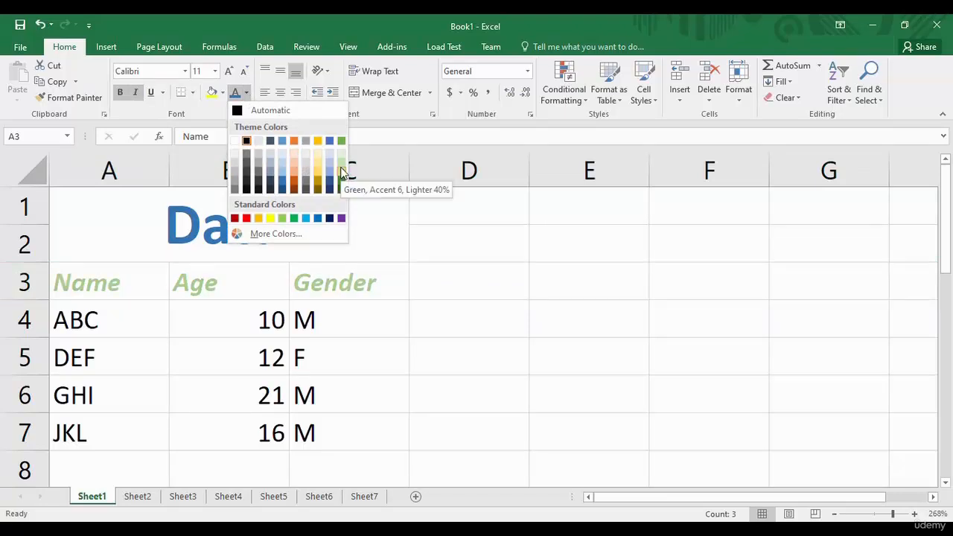
click(340, 166)
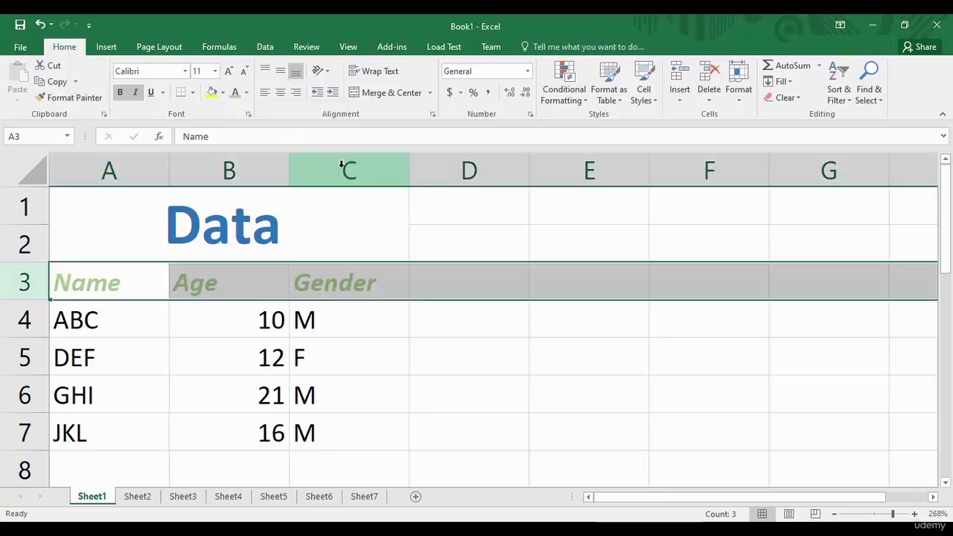
Fill the whole of row 3 with yellow and select the Gender header cell.
click(211, 93)
click(390, 349)
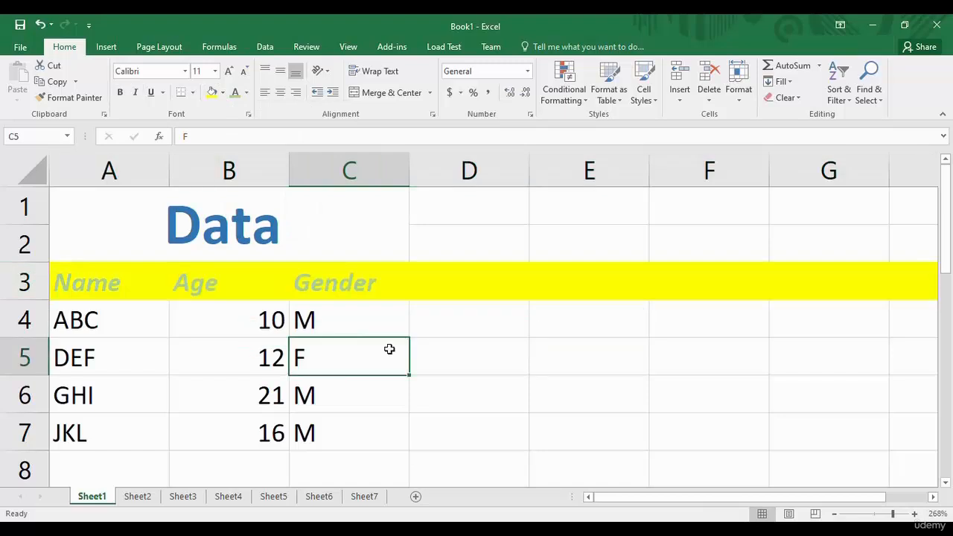
click(397, 287)
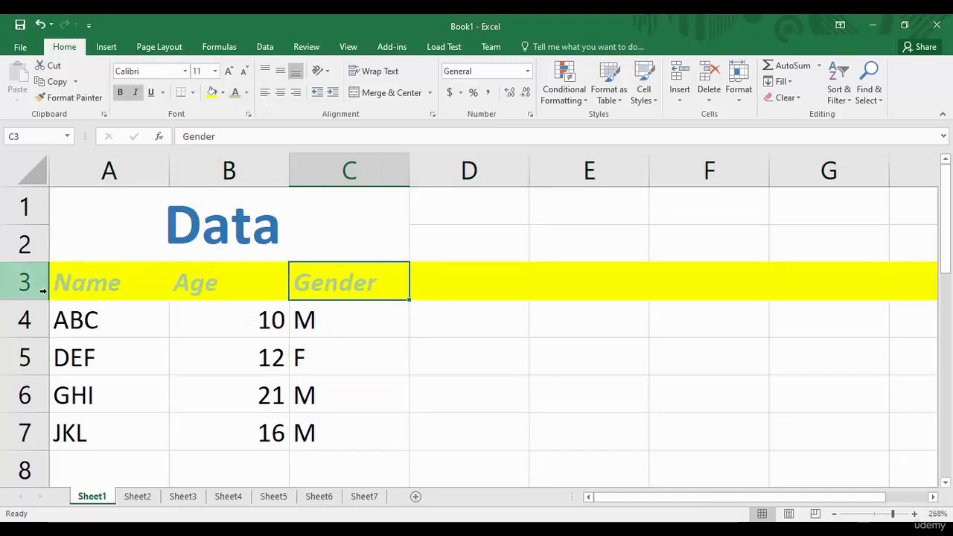
Change the fill of the whole of row 3 to white.
click(23, 275)
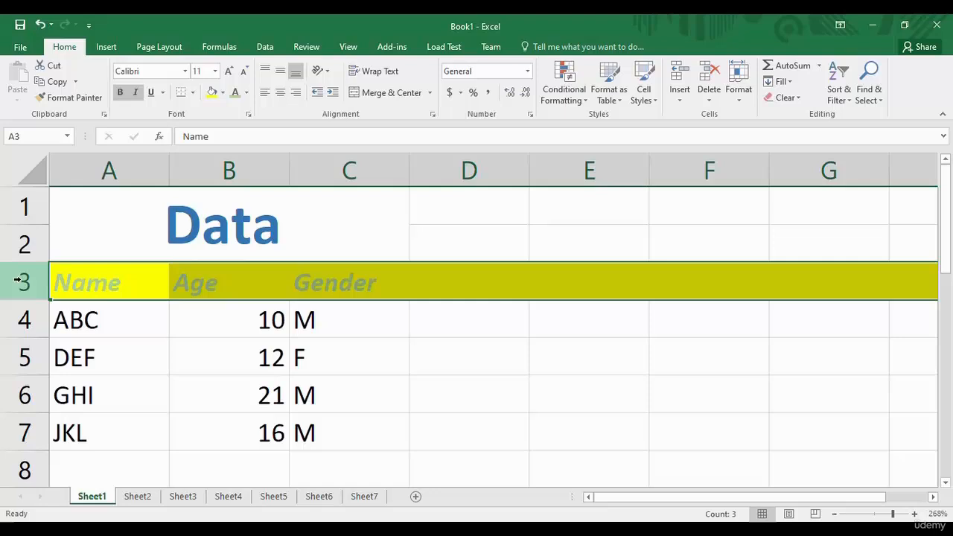
click(222, 92)
click(213, 125)
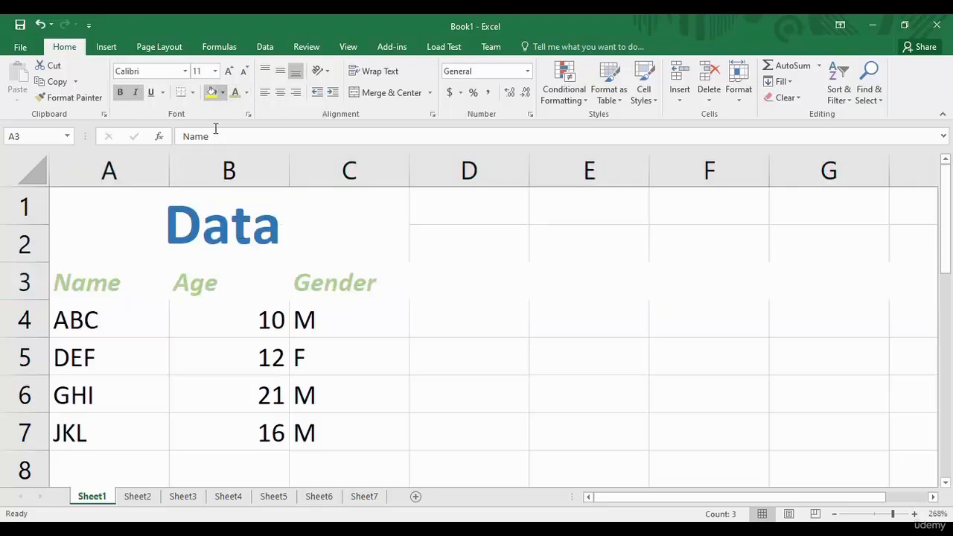
Fill only the Name, Age and Gender header cells A3:C3 with the standard yellow color.
click(403, 287)
drag(403, 287, 110, 302)
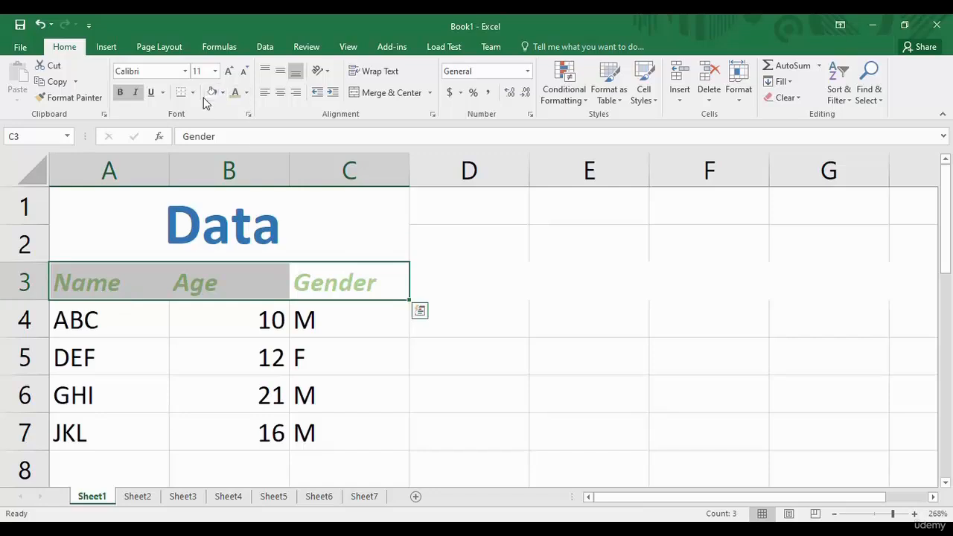
click(222, 92)
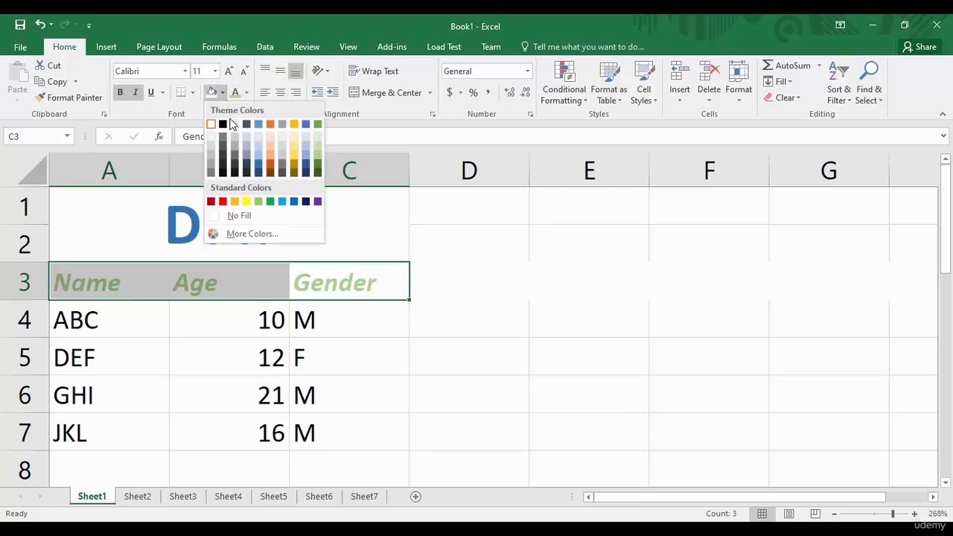
click(250, 205)
click(368, 334)
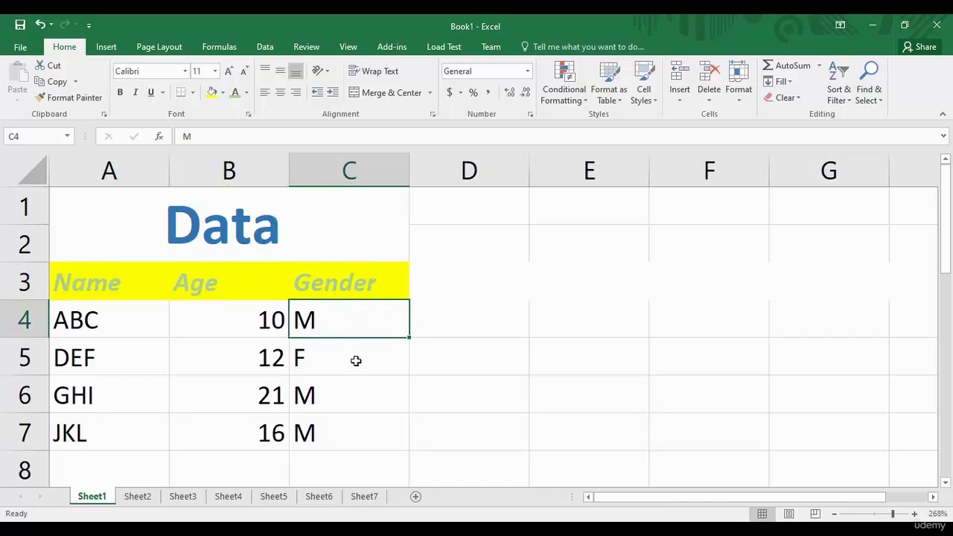
drag(946, 220, 945, 256)
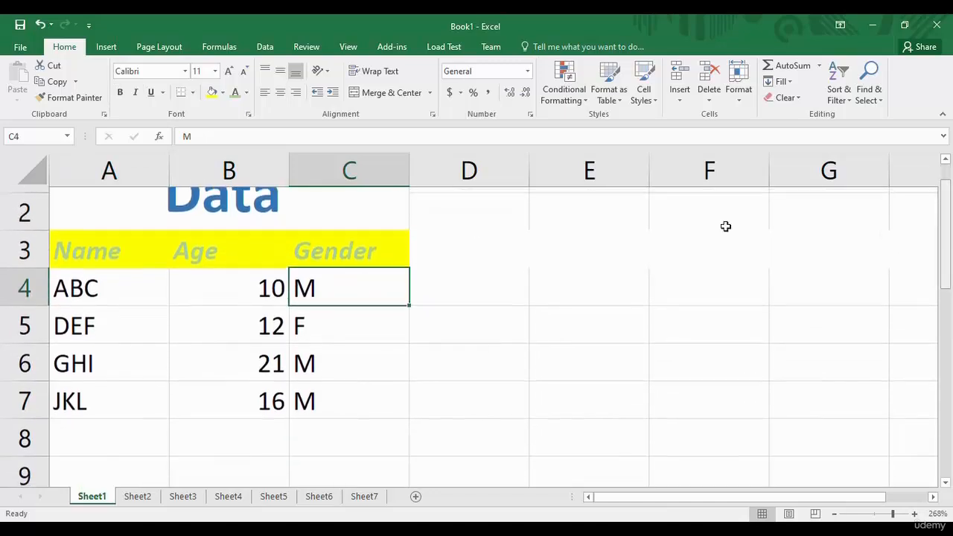
click(54, 269)
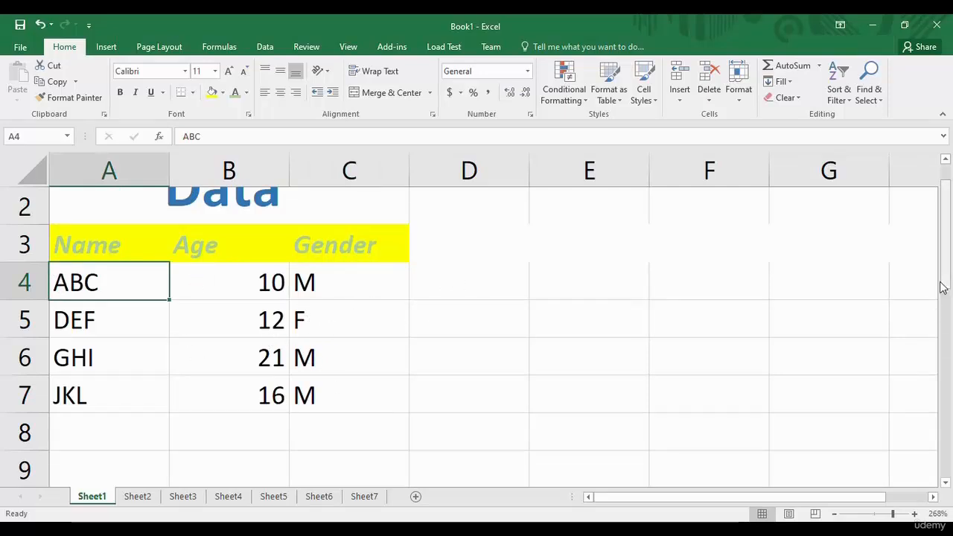
drag(942, 285, 948, 260)
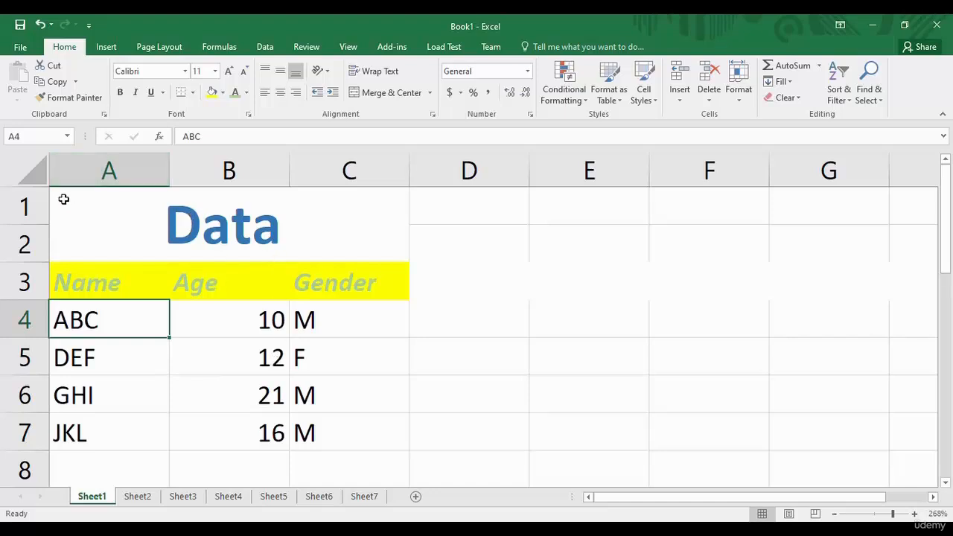
Select the table range A1:C7 and autofit the widths of columns A, B and C to their contents.
drag(51, 191, 374, 444)
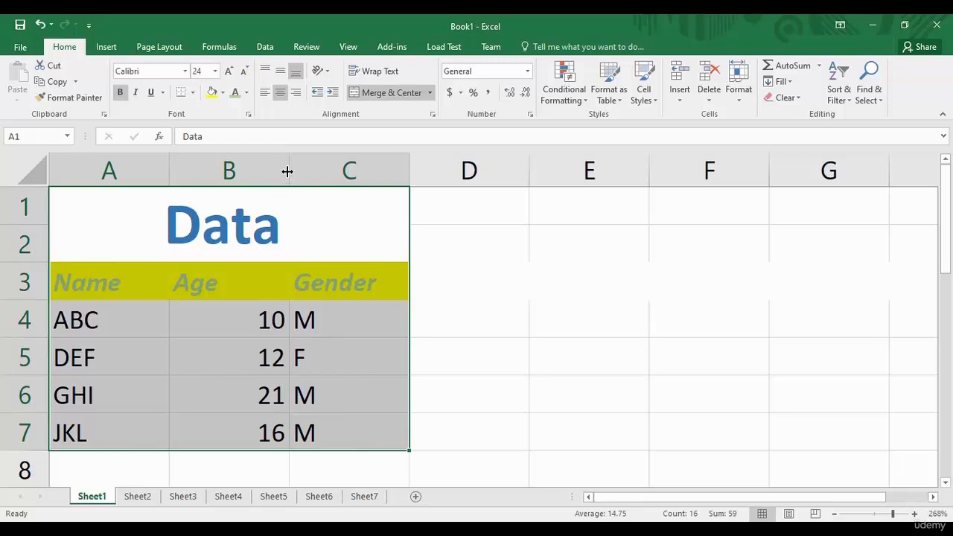
double_click(289, 171)
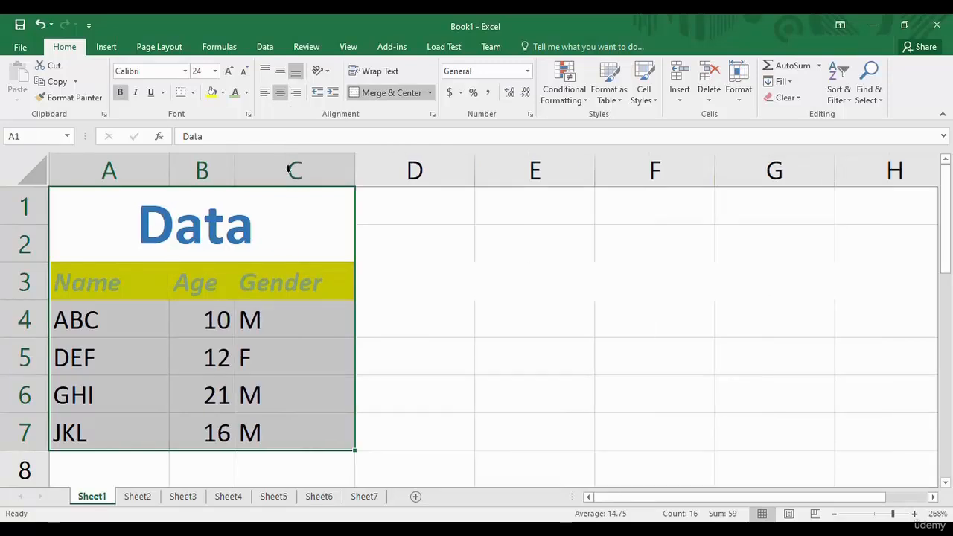
drag(52, 195, 224, 438)
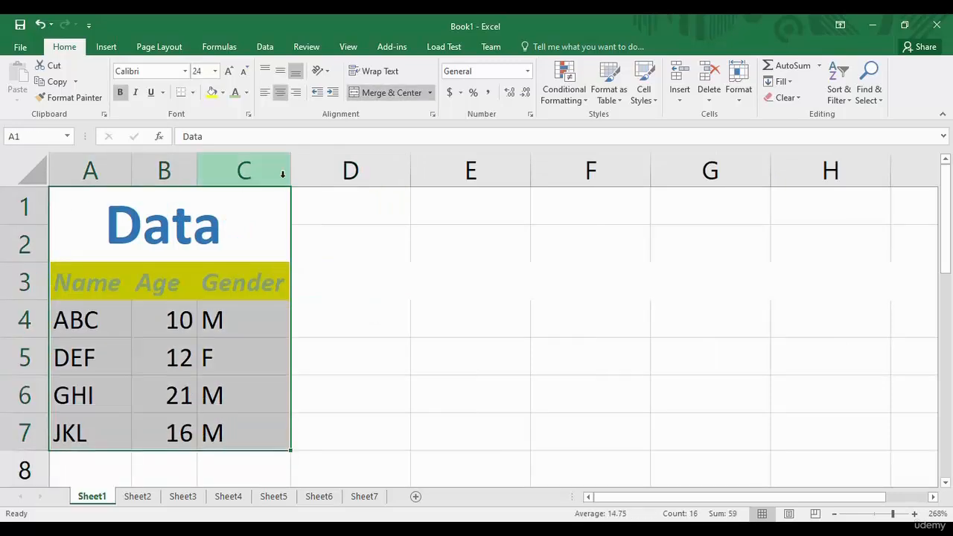
Narrow column C below the width of the Gender header and widen it again to fit the text.
drag(289, 173, 233, 177)
click(285, 311)
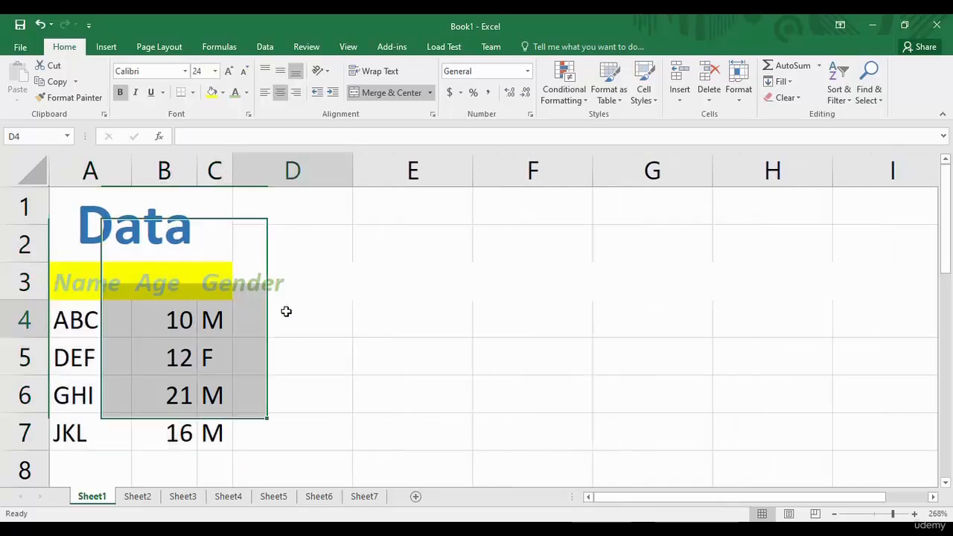
click(235, 282)
click(225, 291)
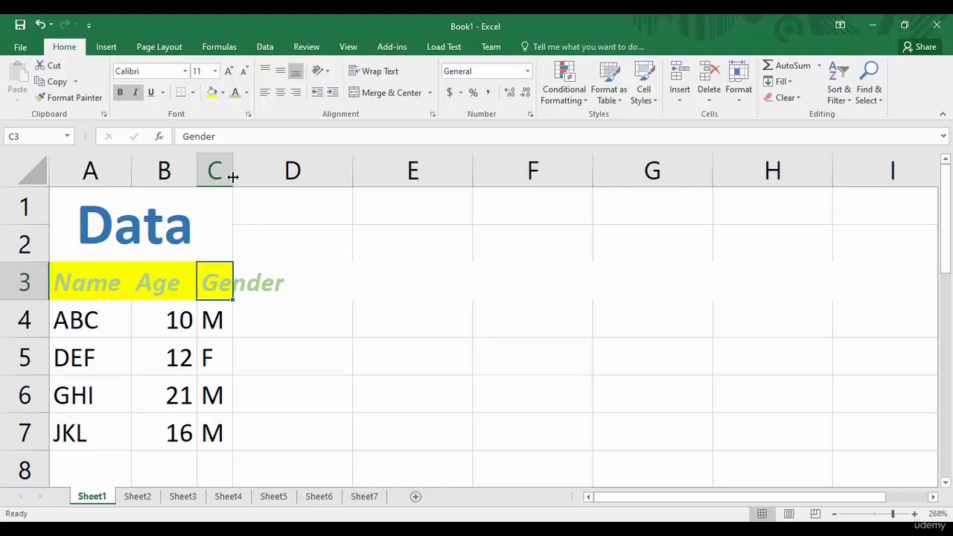
drag(233, 176, 291, 178)
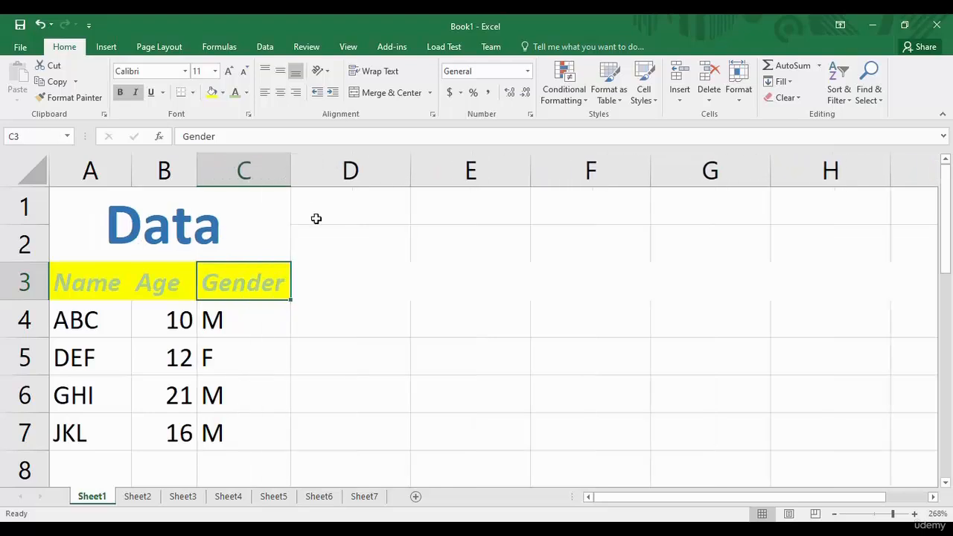
click(300, 272)
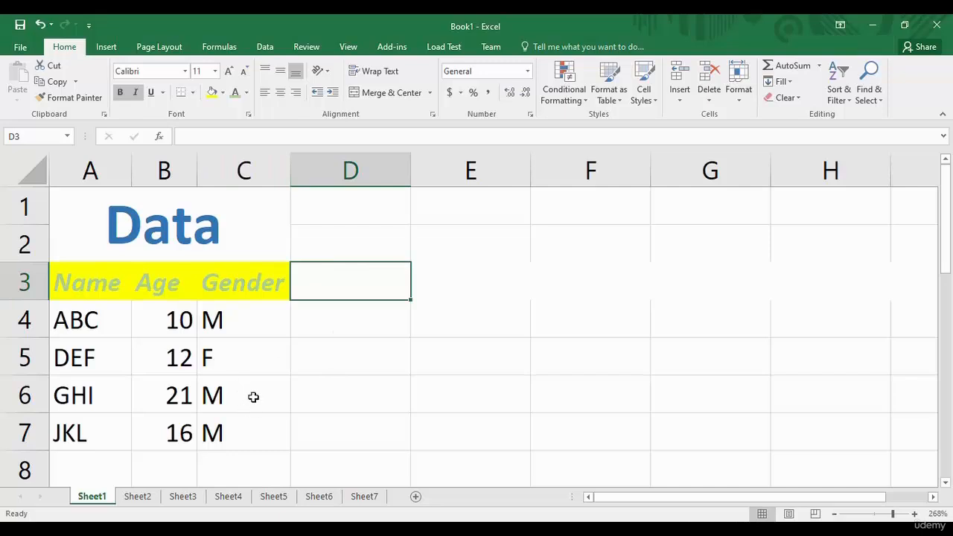
Fill the data cells A4:C7 with light grey and deselect the table.
click(274, 445)
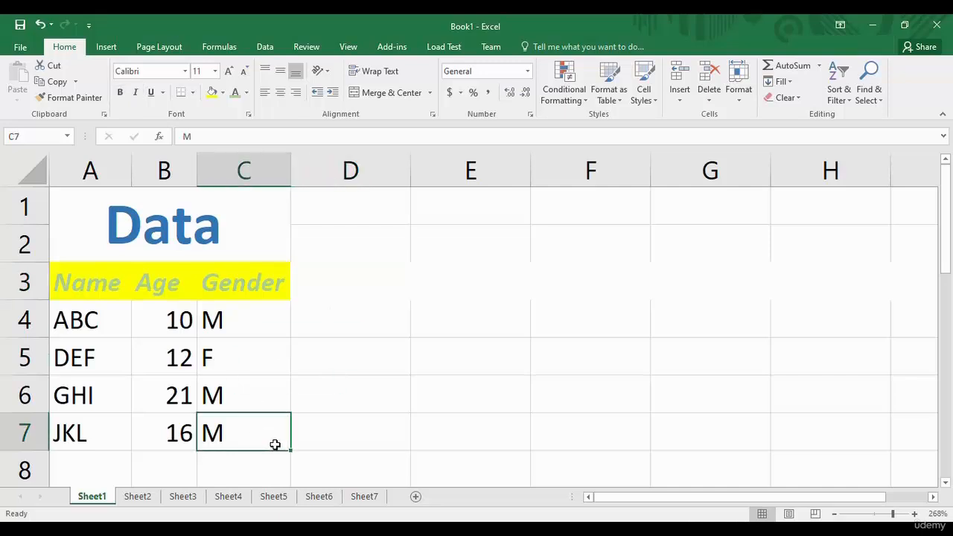
drag(283, 416, 96, 318)
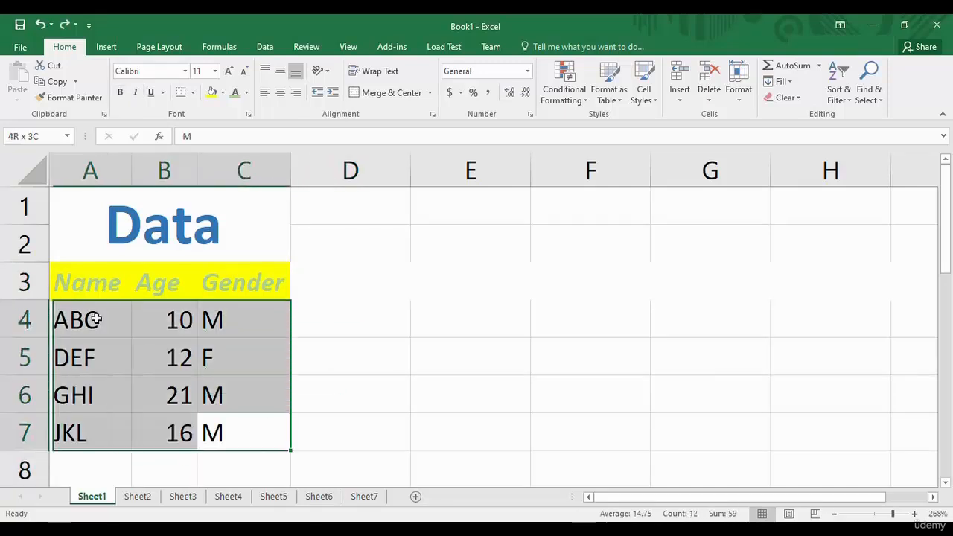
click(223, 94)
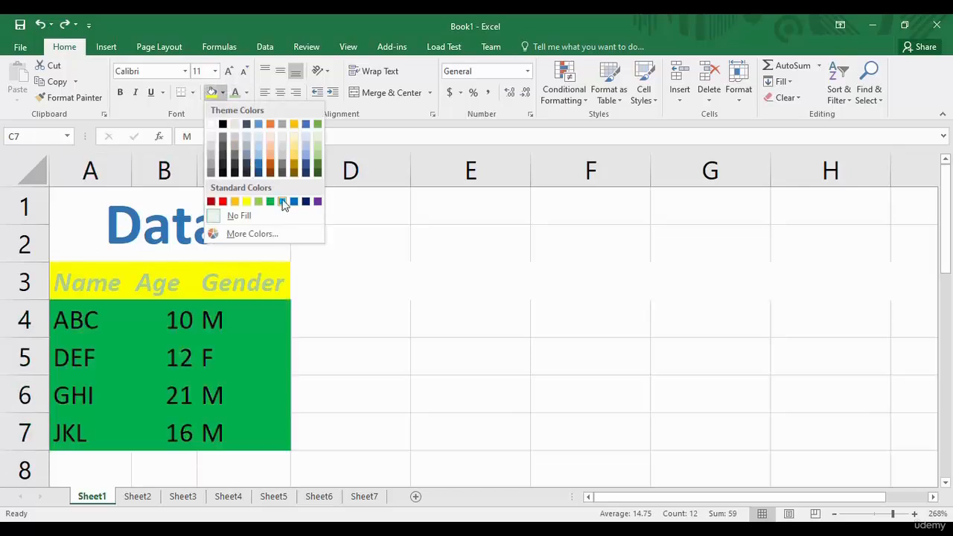
click(281, 144)
click(362, 334)
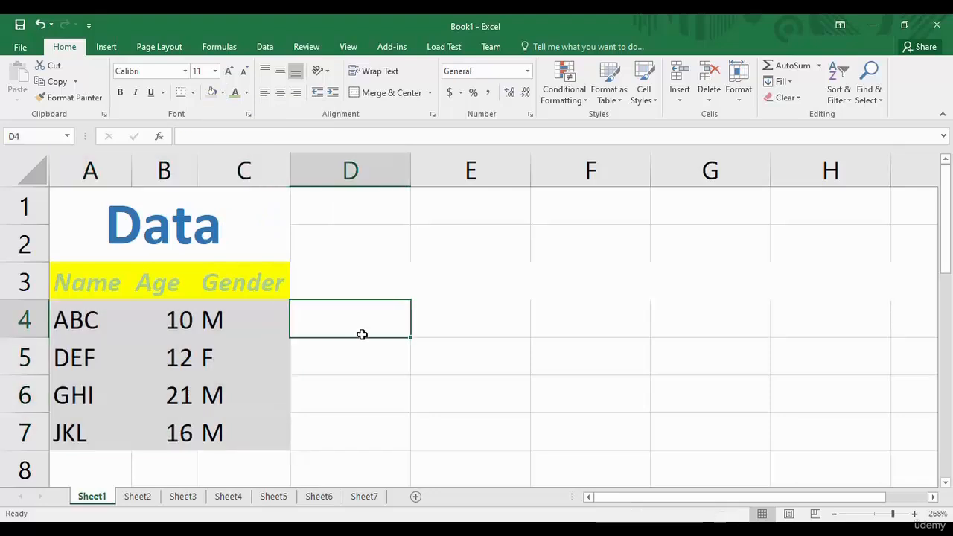
click(247, 223)
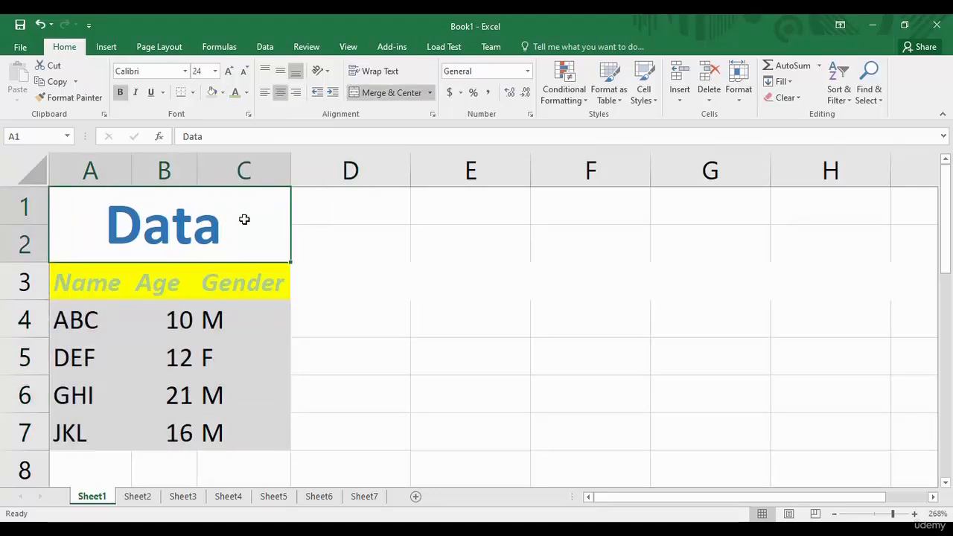
click(357, 283)
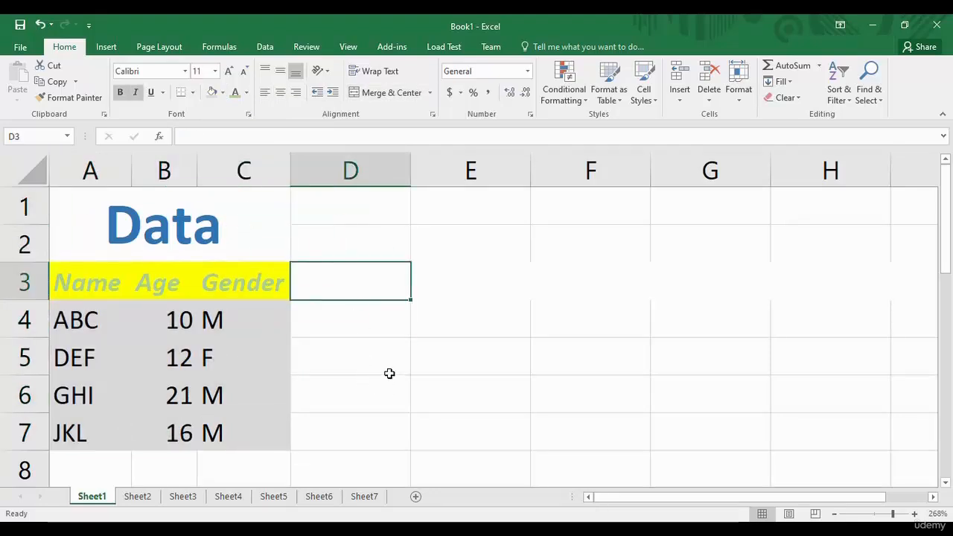